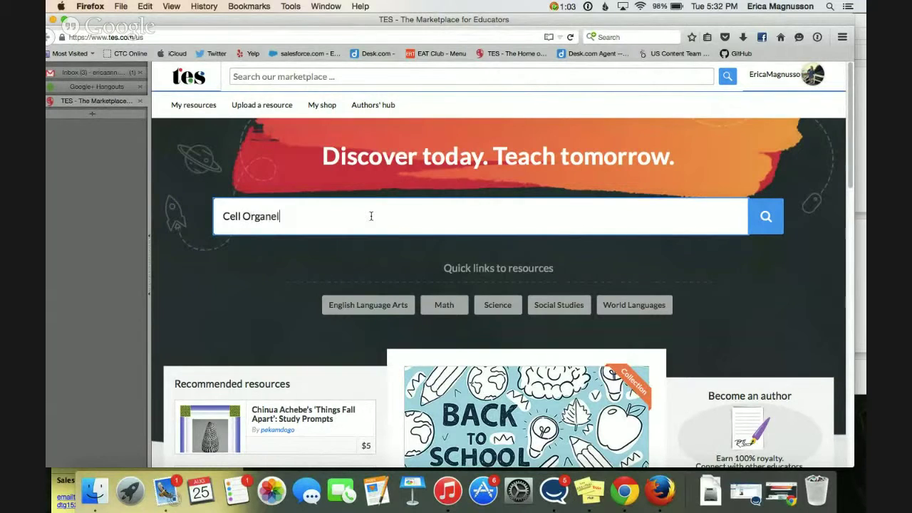
Search the marketplace for "Cell Organelles" and browse the resulting resources and filter options
left_click(762, 226)
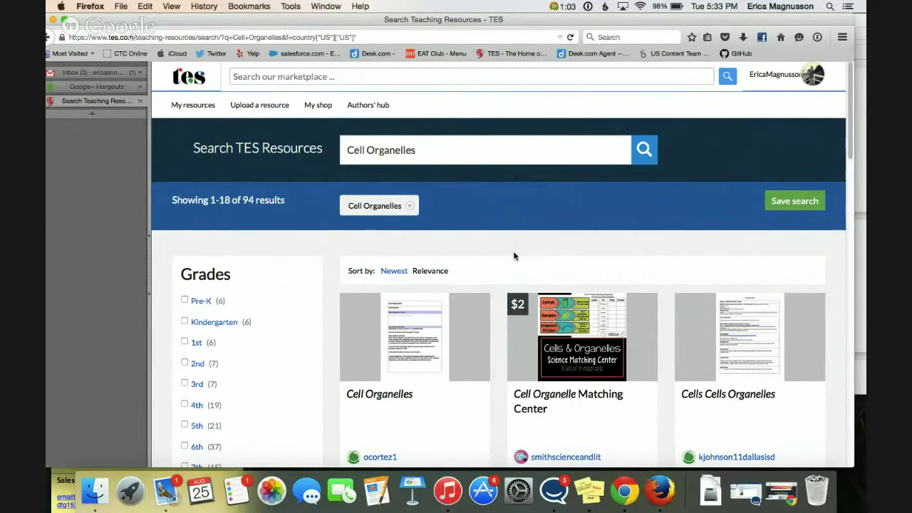
scroll(513, 254, "down", 5)
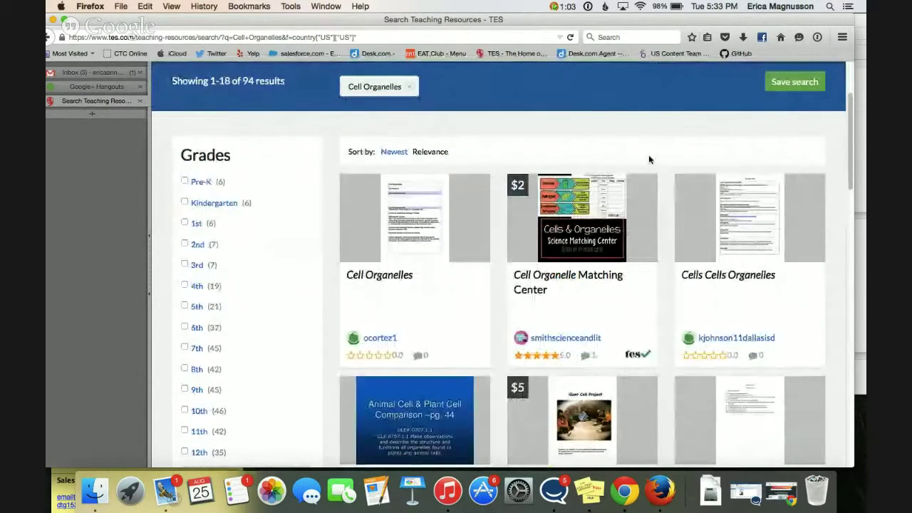
scroll(652, 185, "down", 5)
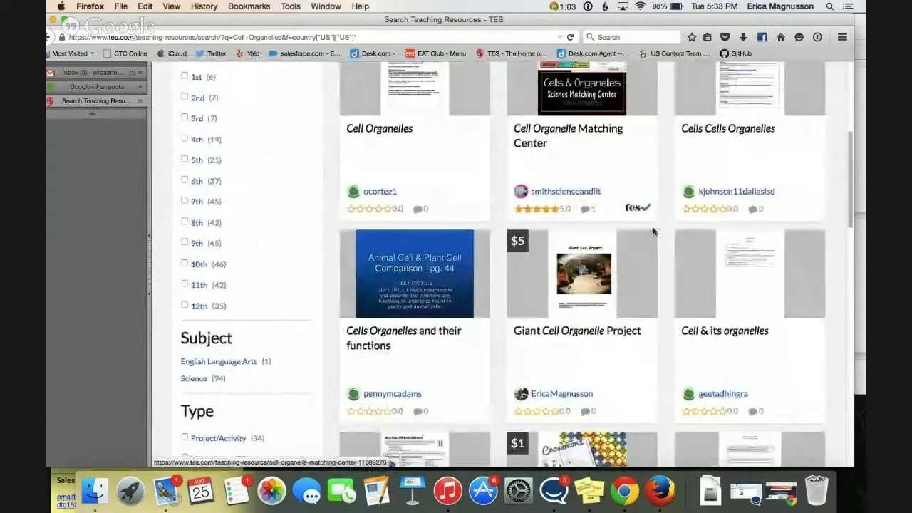
scroll(649, 239, "down", 12)
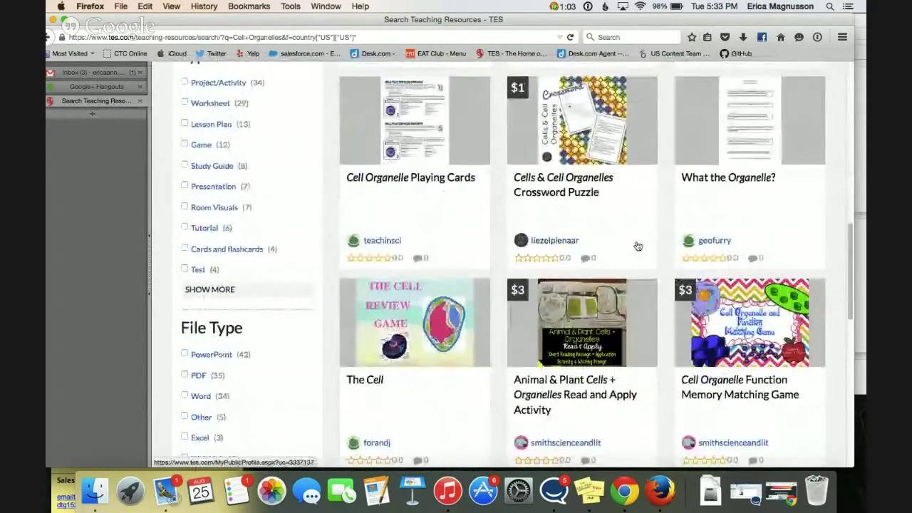
scroll(638, 246, "down", 8)
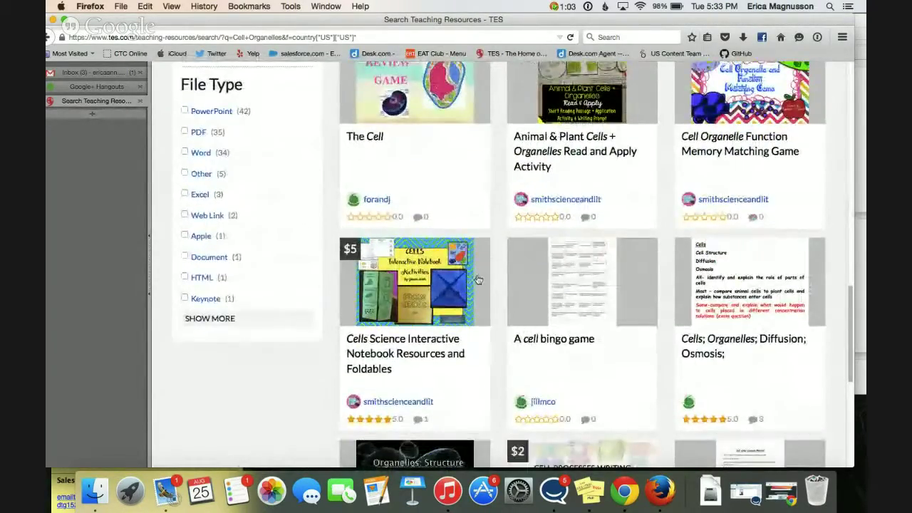
Open the "Cells Science Interactive Notebook Resources and Foldables" resource and review its preview, description and file details
left_click(429, 307)
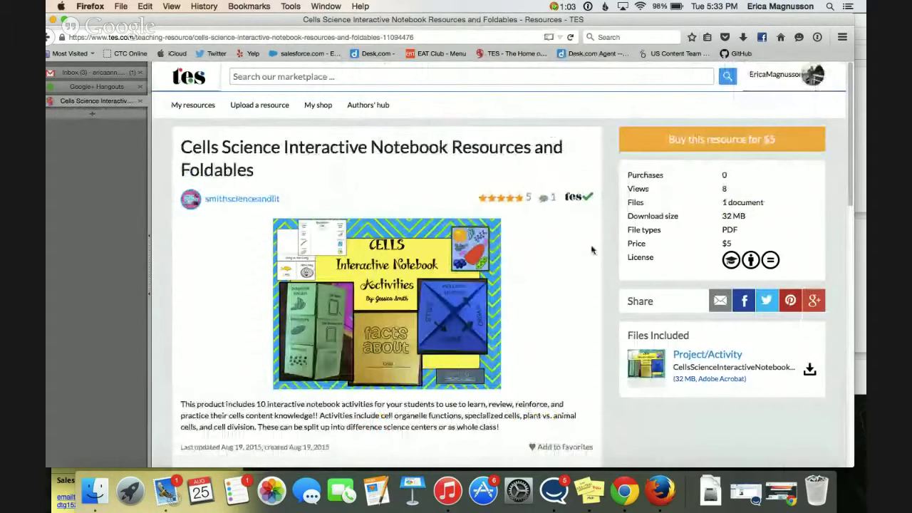
scroll(427, 334, "down", 1)
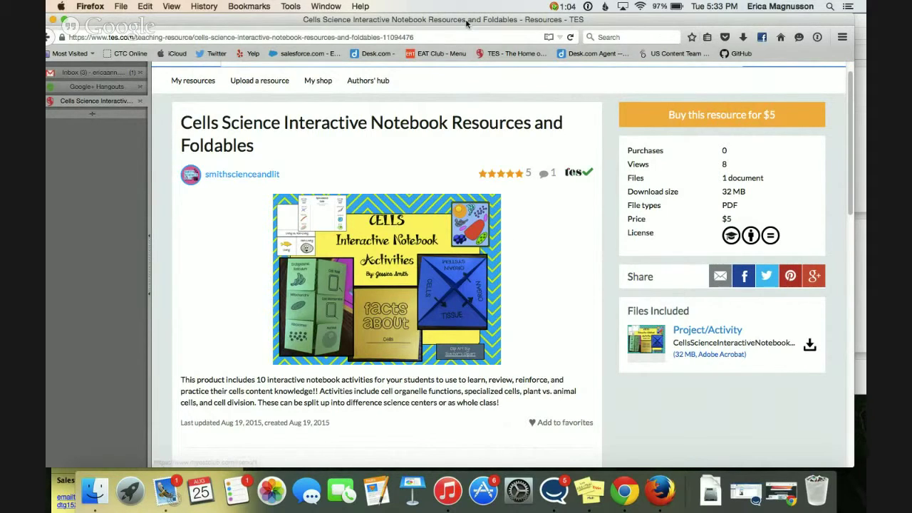
left_click_drag(466, 23, 496, 24)
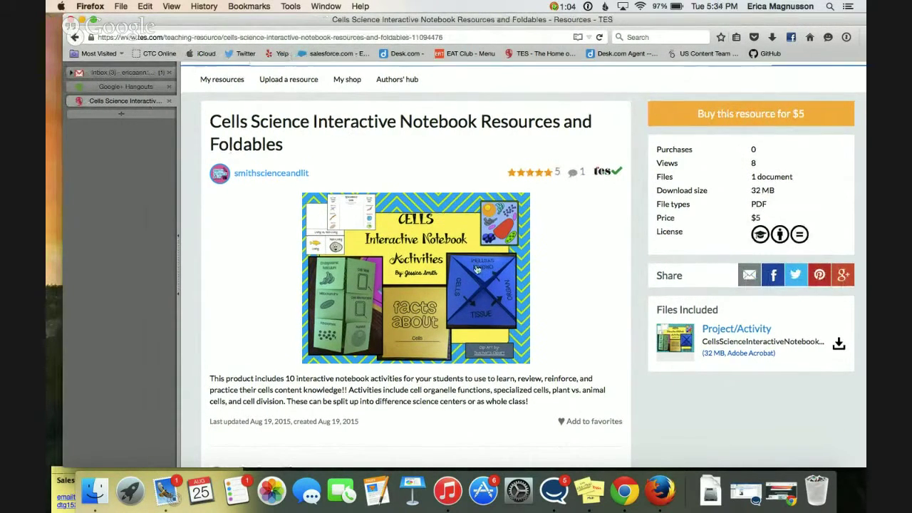
scroll(347, 139, "down", 3)
scroll(347, 213, "up", 4)
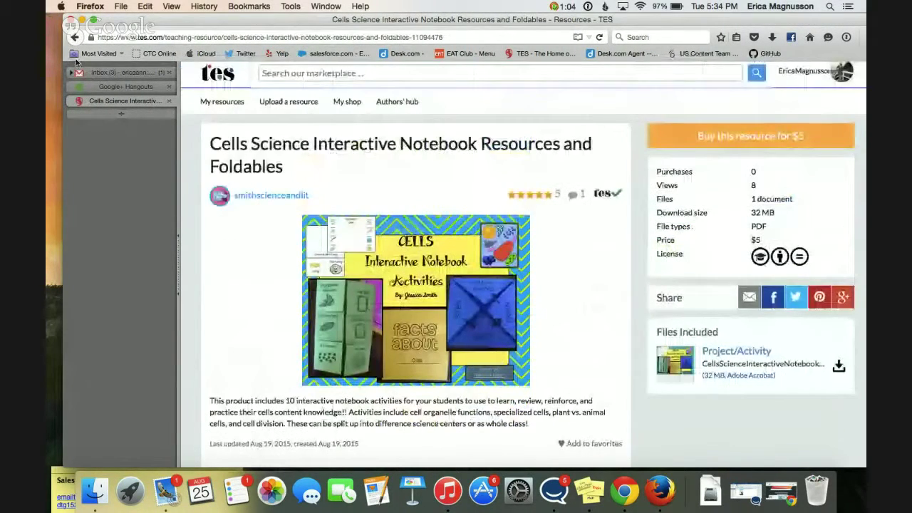
Return to the TES home page and open the English Language Arts quick link to resources
left_click(222, 77)
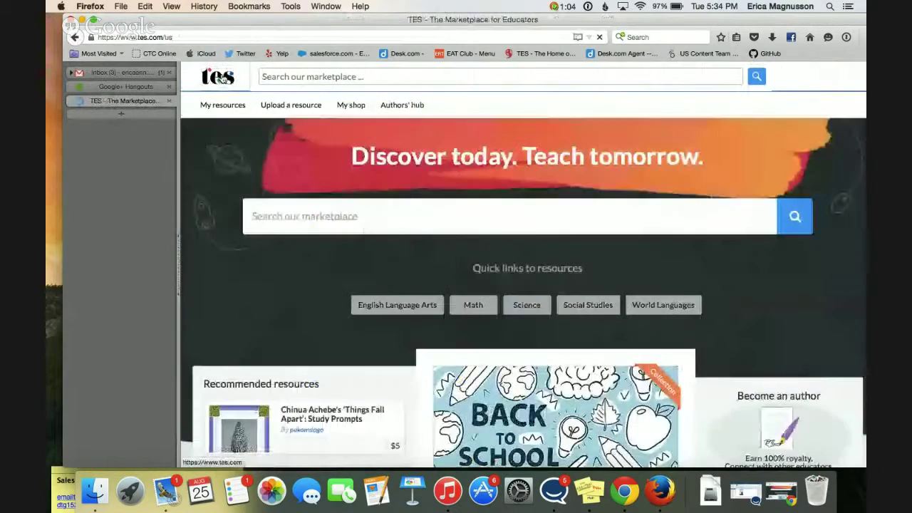
scroll(583, 267, "down", 3)
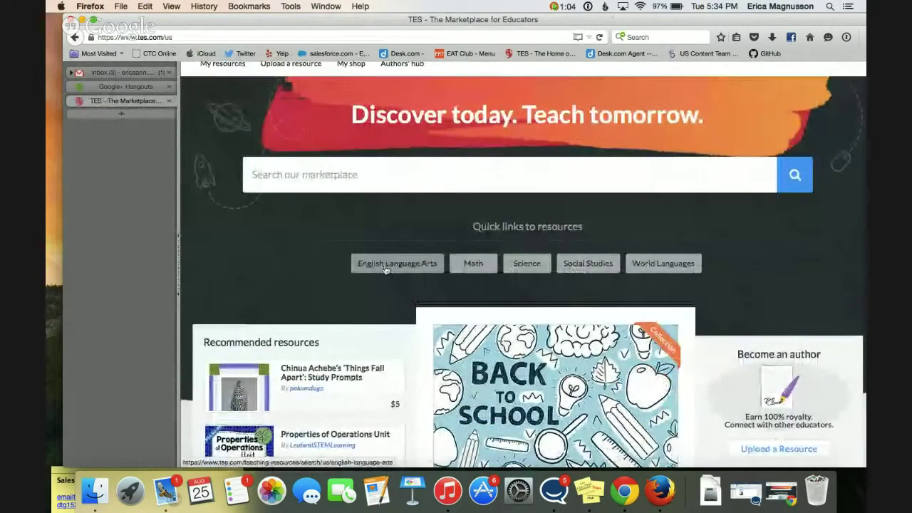
left_click(386, 267)
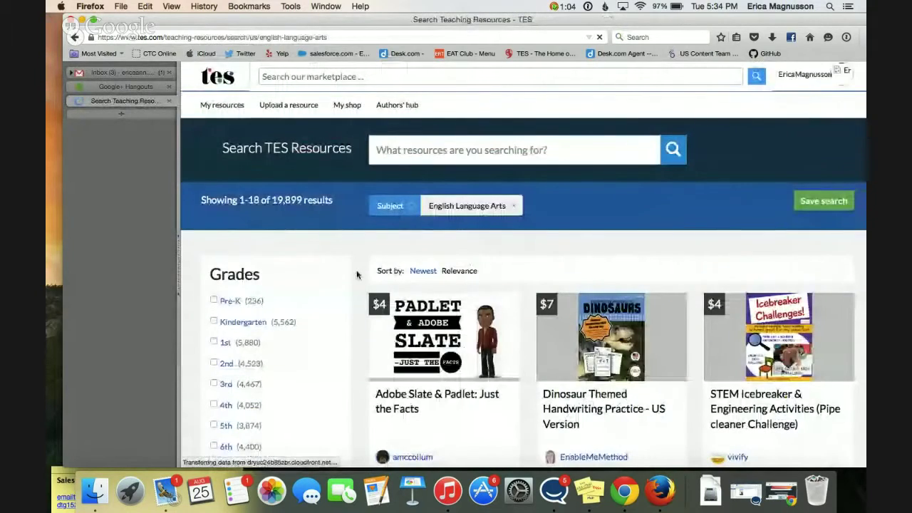
Examine the Grades, Subject, Type and File Type filters available for the English Language Arts resources
scroll(349, 331, "down", 2)
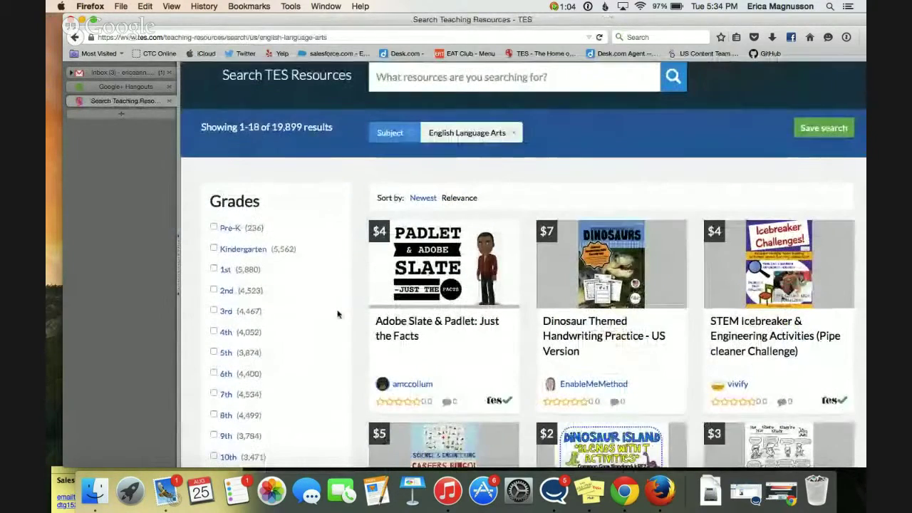
scroll(311, 242, "down", 4)
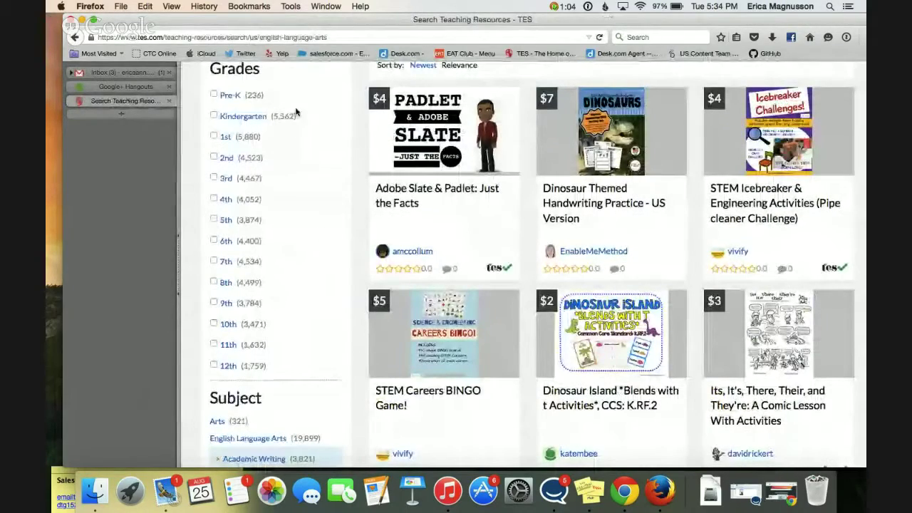
scroll(326, 372, "down", 5)
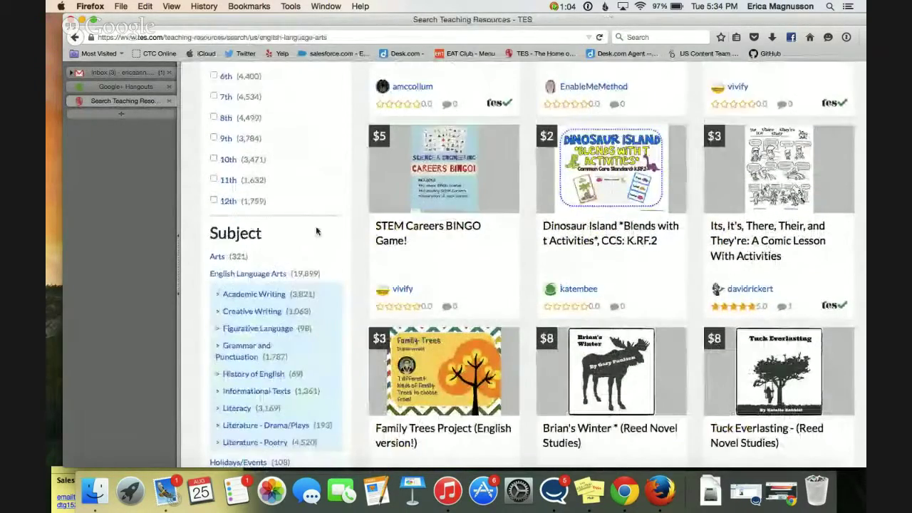
scroll(332, 370, "down", 15)
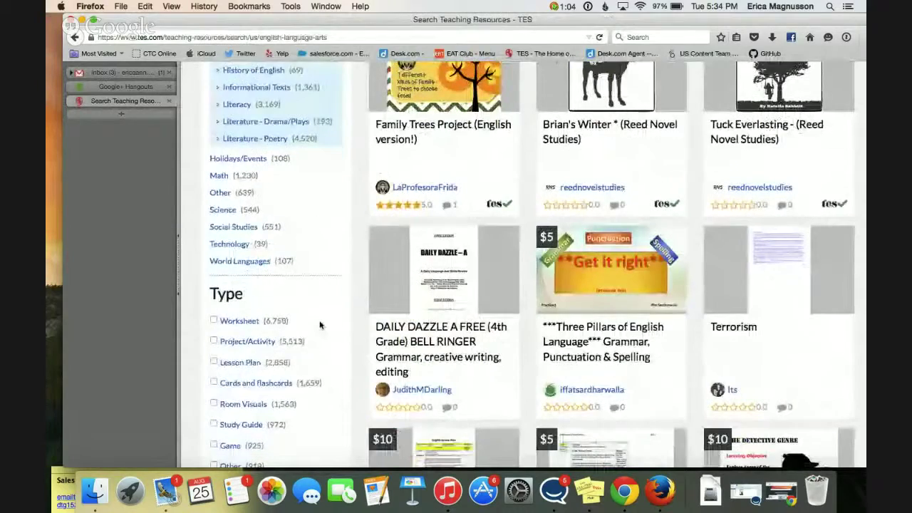
scroll(316, 361, "down", 5)
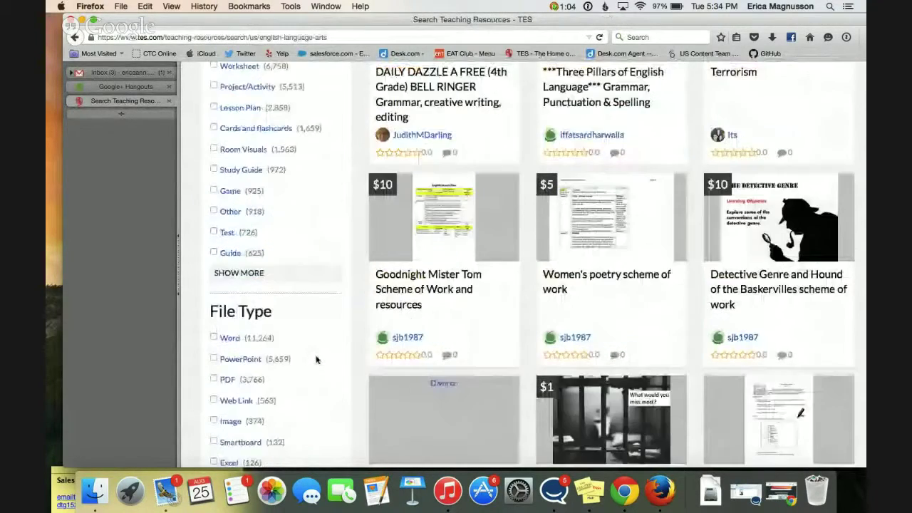
scroll(346, 375, "down", 5)
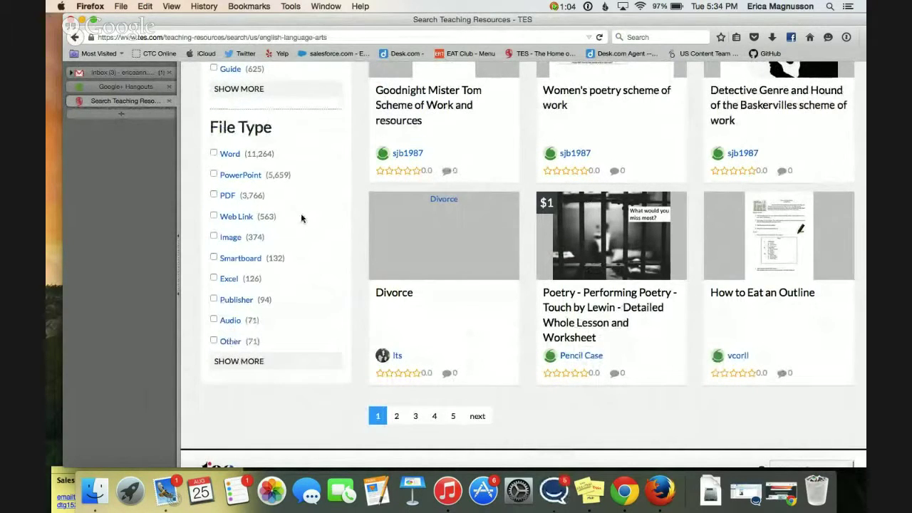
scroll(303, 225, "up", 6)
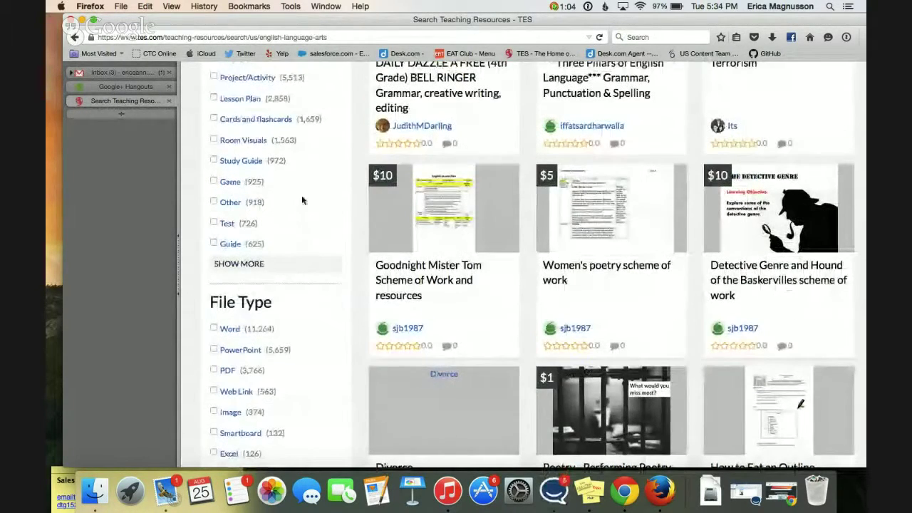
scroll(316, 230, "up", 15)
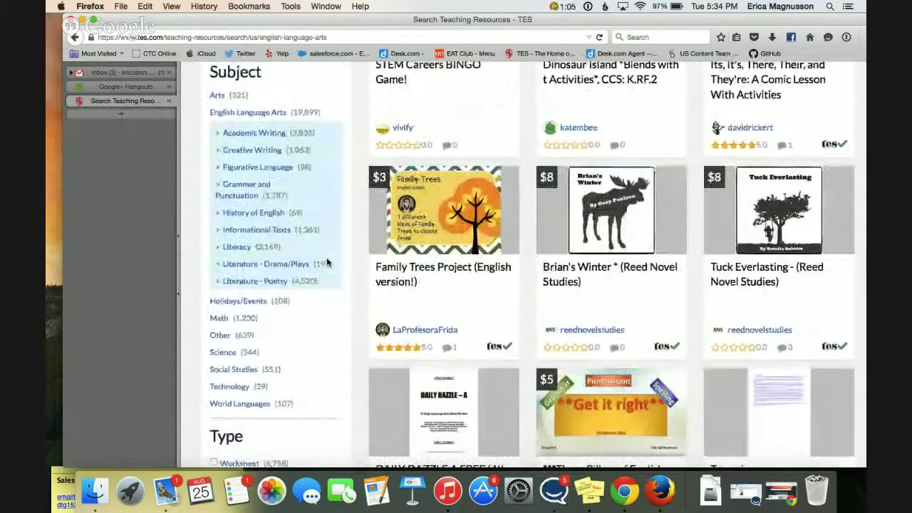
scroll(327, 262, "up", 6)
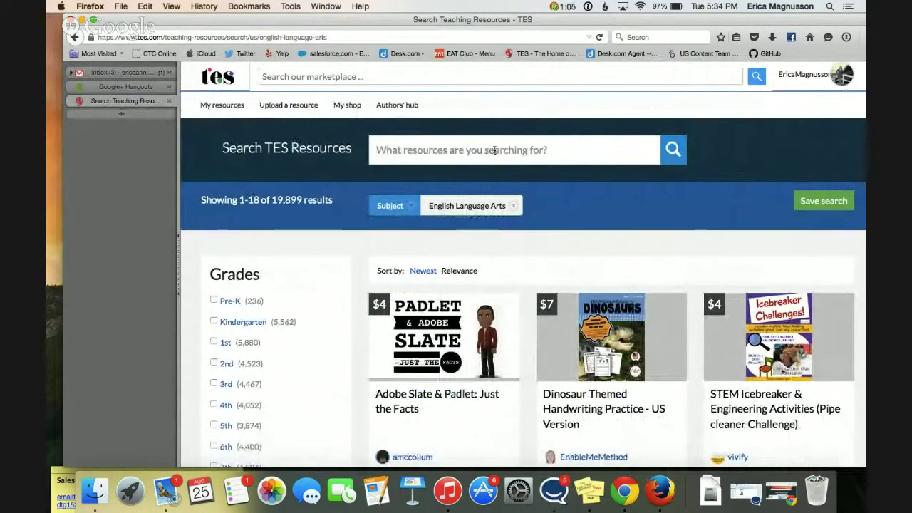
Go back to the TES home page and reposition the browser window so the whole page width is visible
left_click(220, 79)
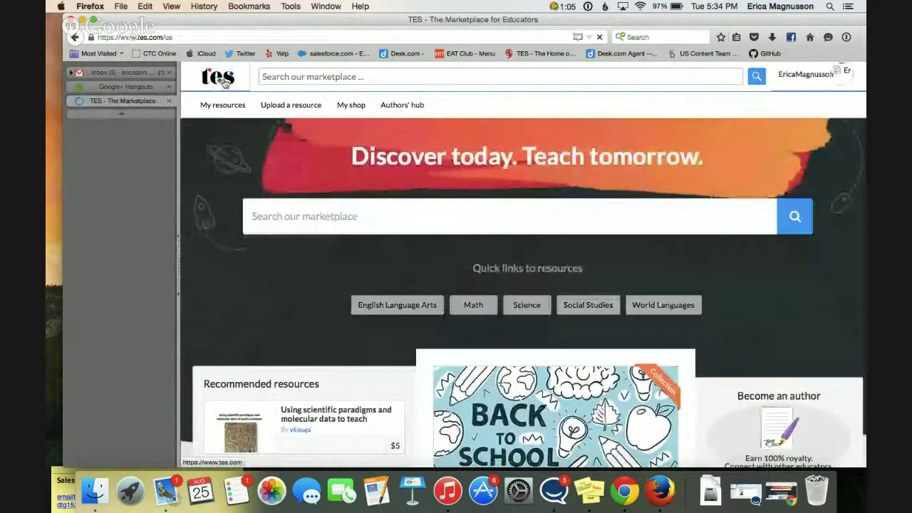
left_click_drag(738, 22, 690, 21)
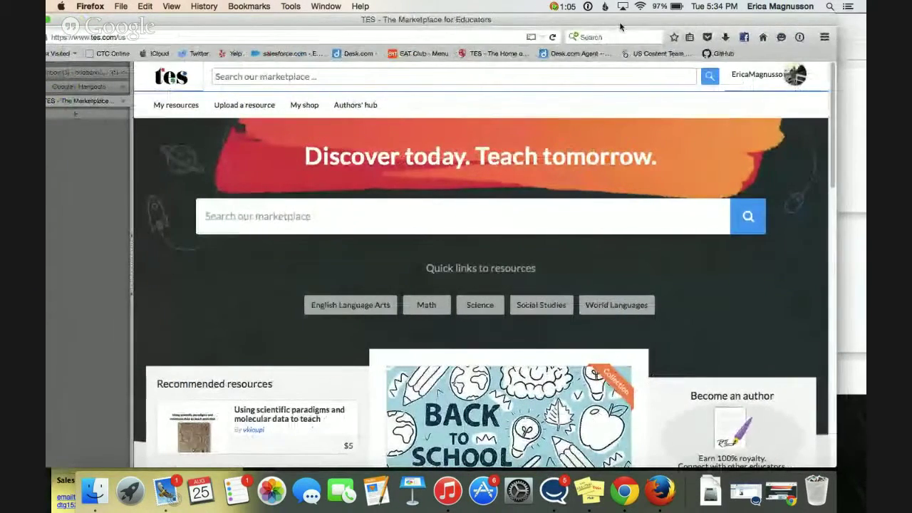
left_click_drag(617, 22, 627, 22)
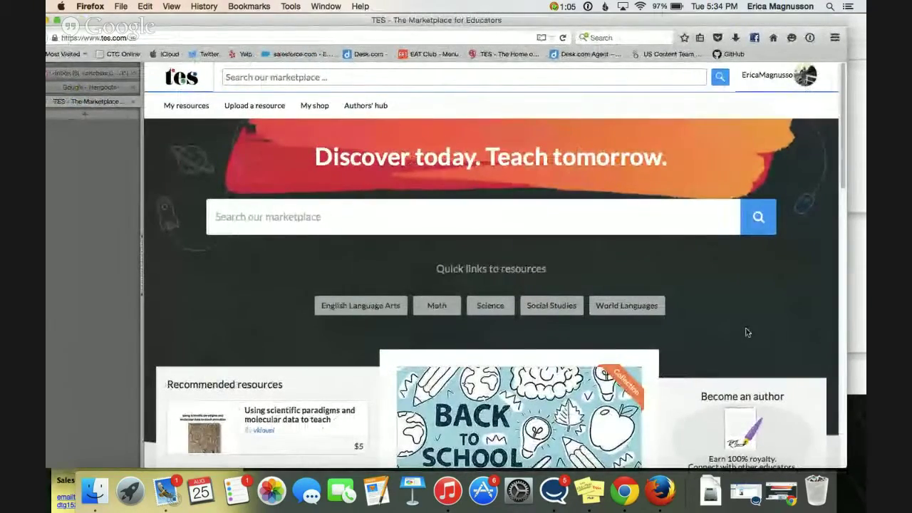
Examine the home page's recommended resources, featured collections and featured author section
scroll(745, 332, "down", 5)
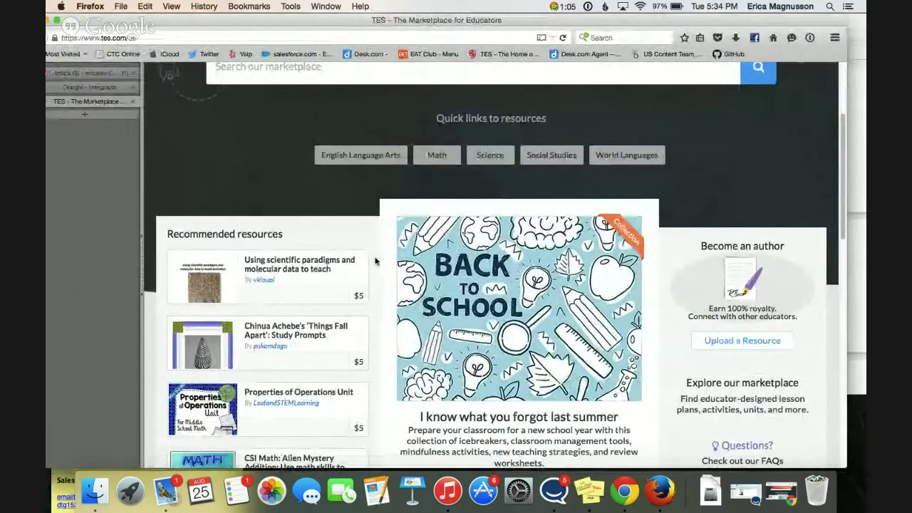
scroll(376, 260, "down", 1)
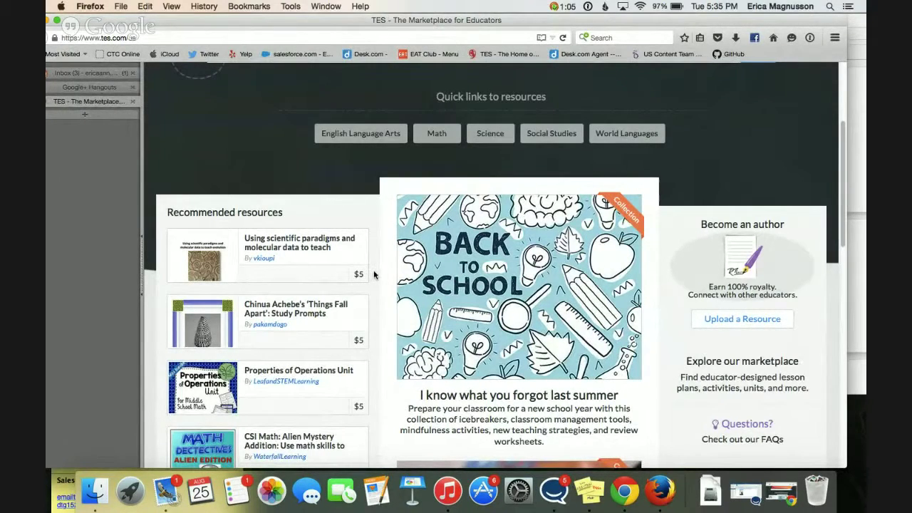
scroll(374, 275, "down", 5)
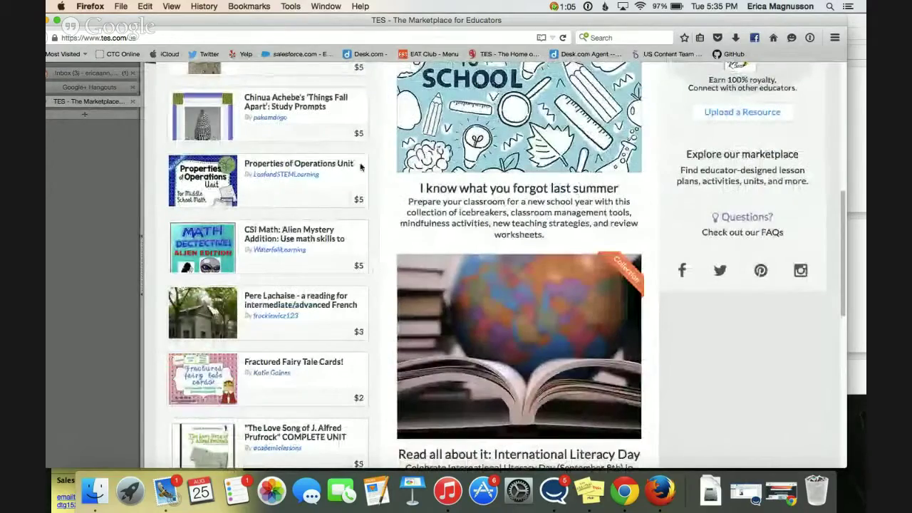
scroll(389, 385, "down", 3)
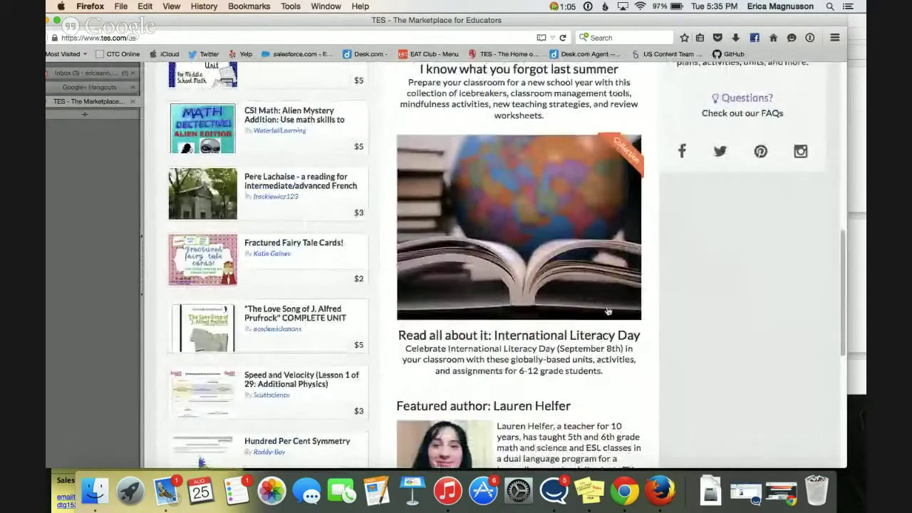
scroll(613, 314, "up", 6)
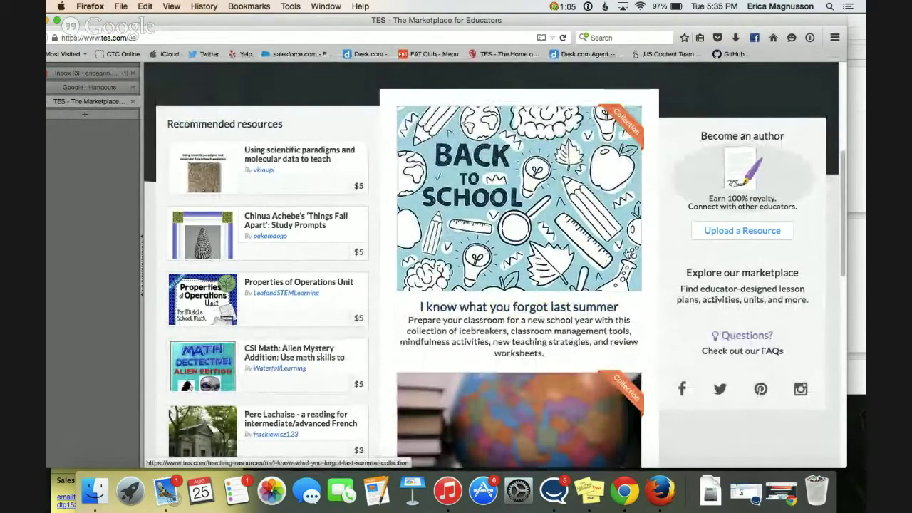
scroll(644, 257, "down", 2)
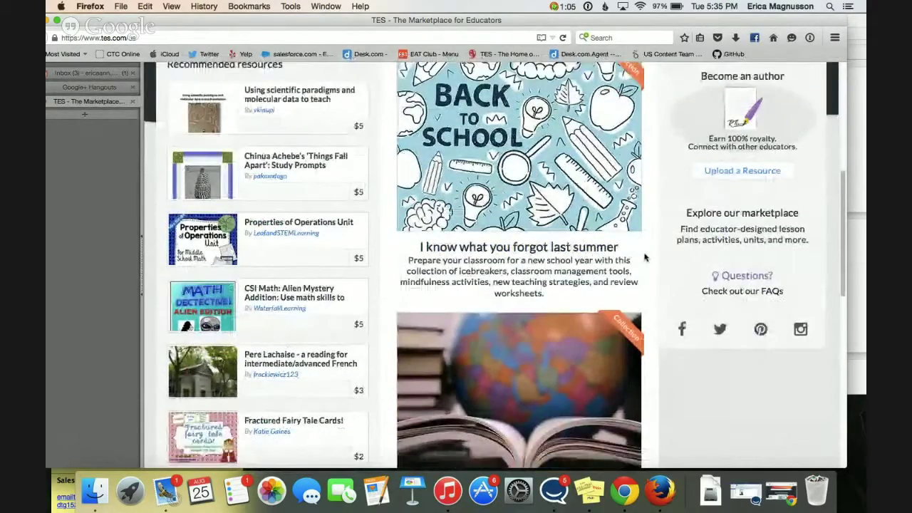
scroll(644, 256, "down", 2)
scroll(645, 257, "down", 2)
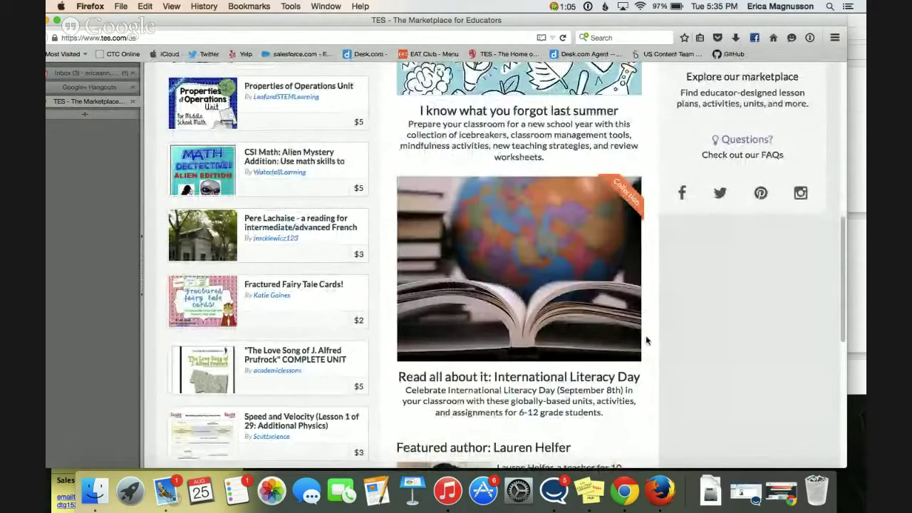
scroll(647, 341, "up", 5)
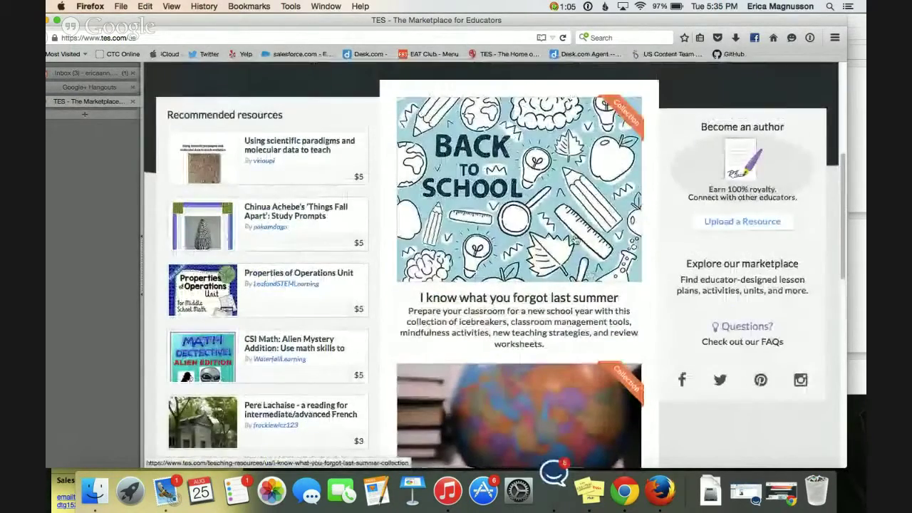
Open the Back to School collection "I know what you forgot last summer" and browse its resources
left_click(530, 203)
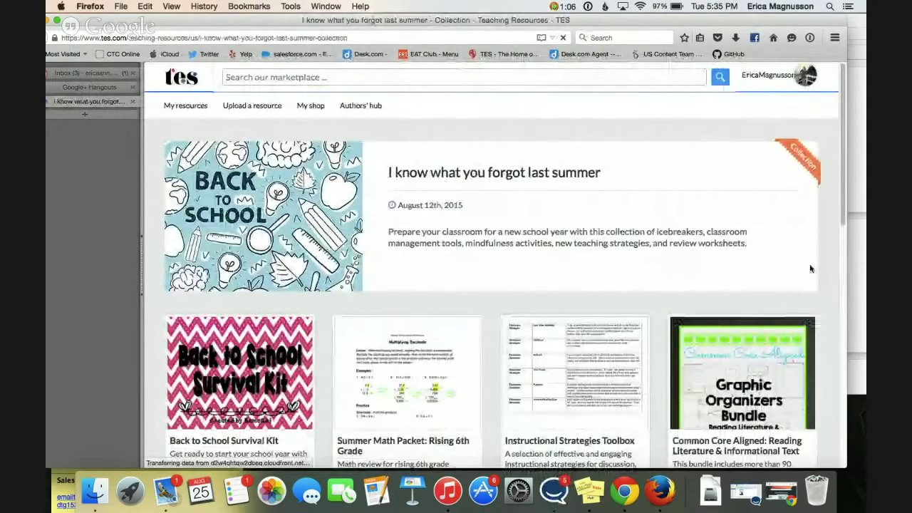
scroll(823, 267, "down", 2)
scroll(822, 267, "down", 6)
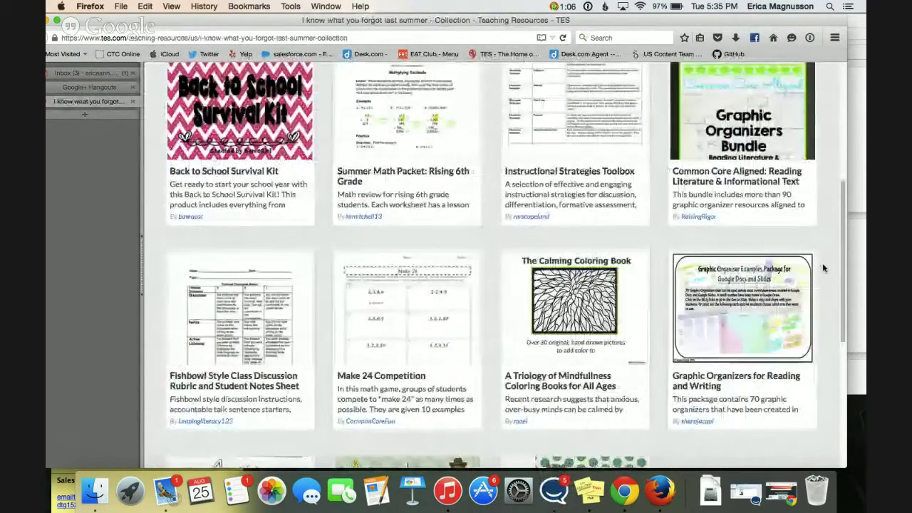
scroll(823, 263, "down", 1)
scroll(823, 263, "up", 1)
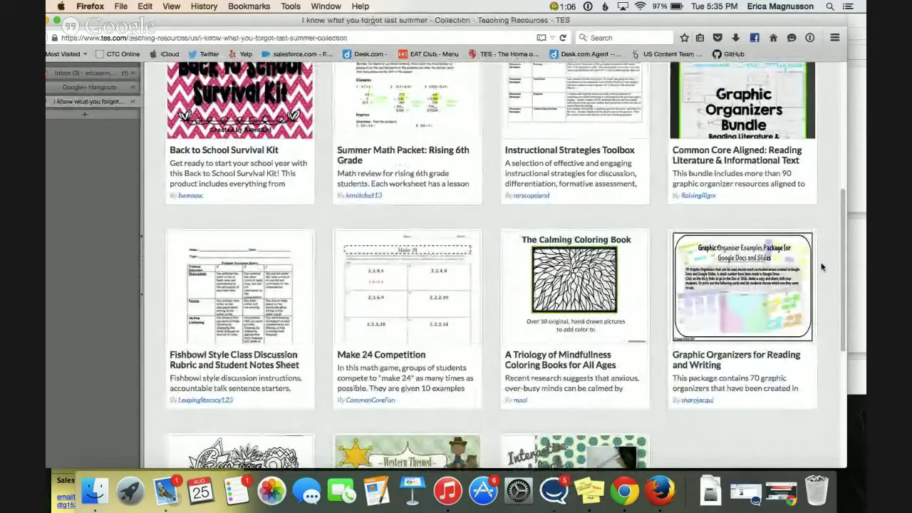
Return from the Back to School collection to the TES home page
scroll(823, 267, "up", 5)
scroll(193, 163, "up", 2)
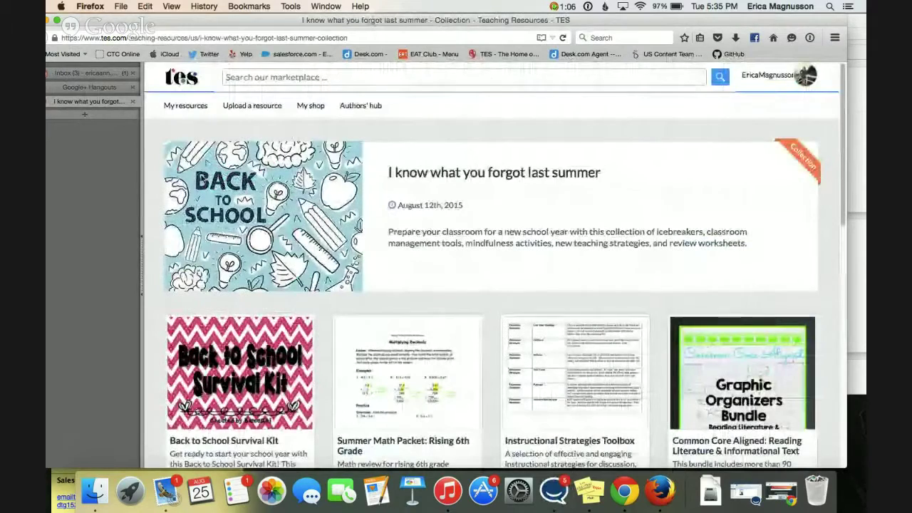
left_click(181, 79)
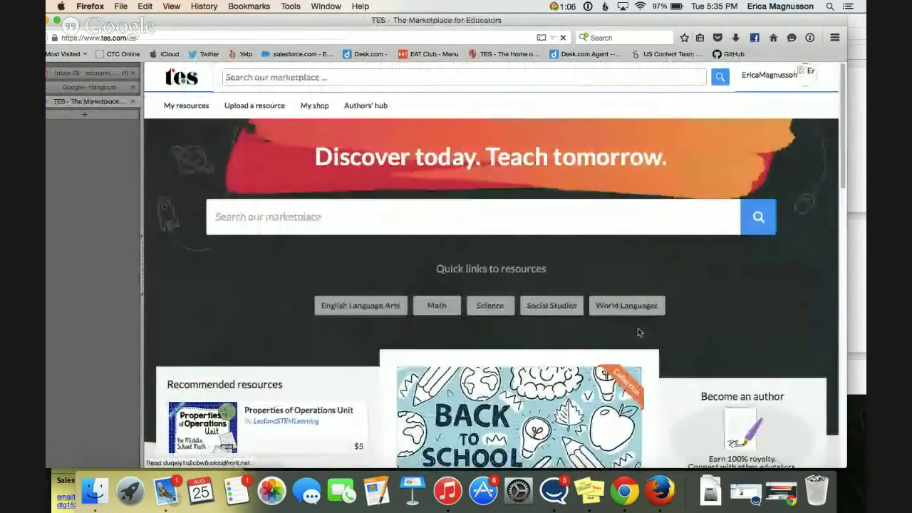
Open the featured author's profile from the home page and look over the interview and the Get Featured criteria
scroll(655, 336, "down", 4)
scroll(652, 340, "down", 8)
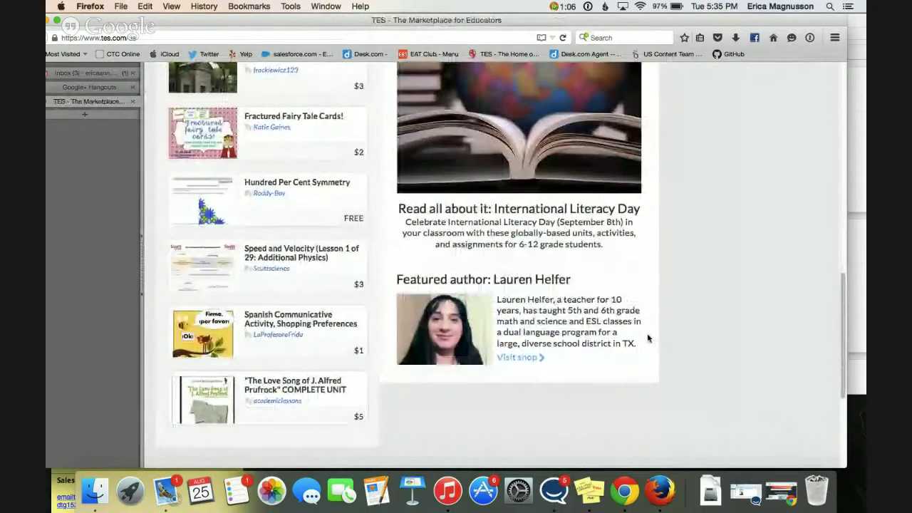
scroll(659, 346, "down", 1)
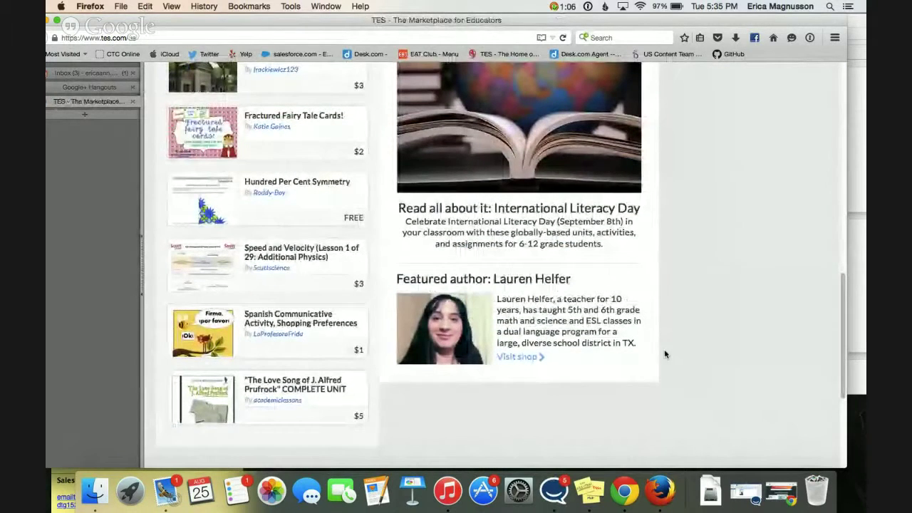
left_click(463, 311)
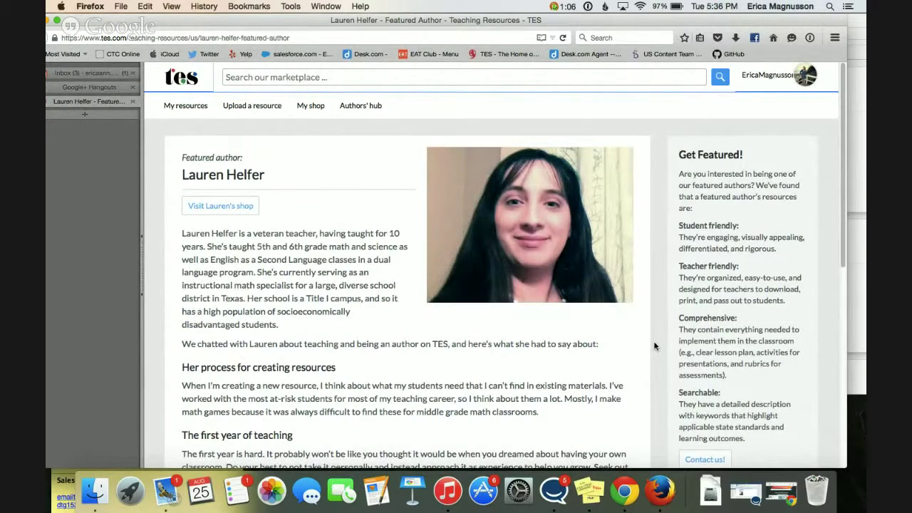
scroll(654, 346, "down", 4)
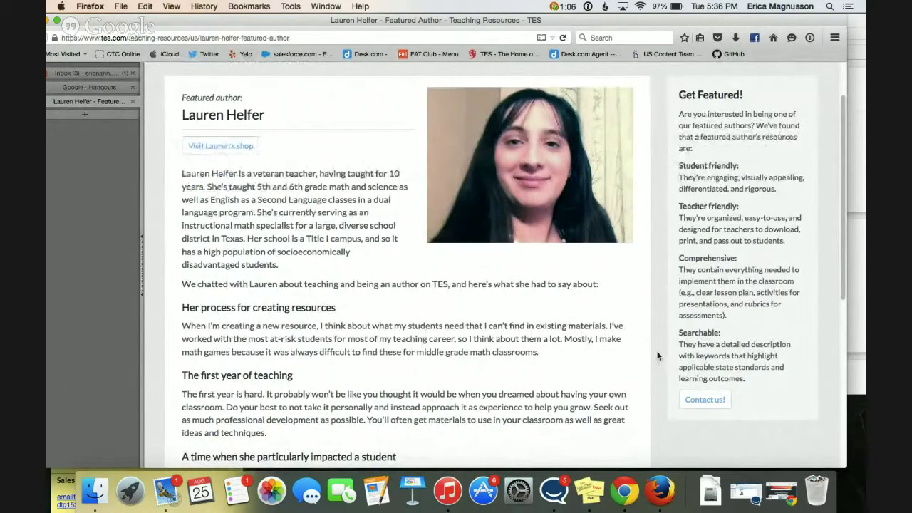
scroll(687, 356, "down", 2)
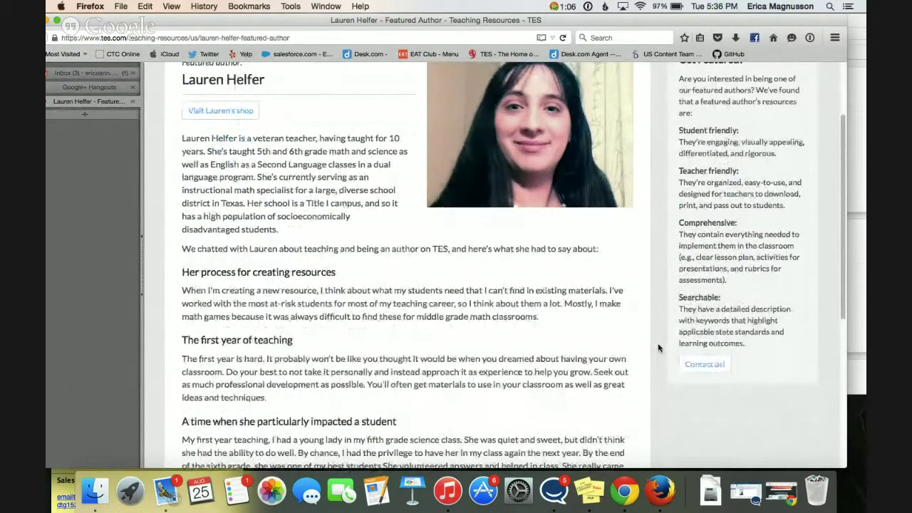
scroll(649, 338, "up", 3)
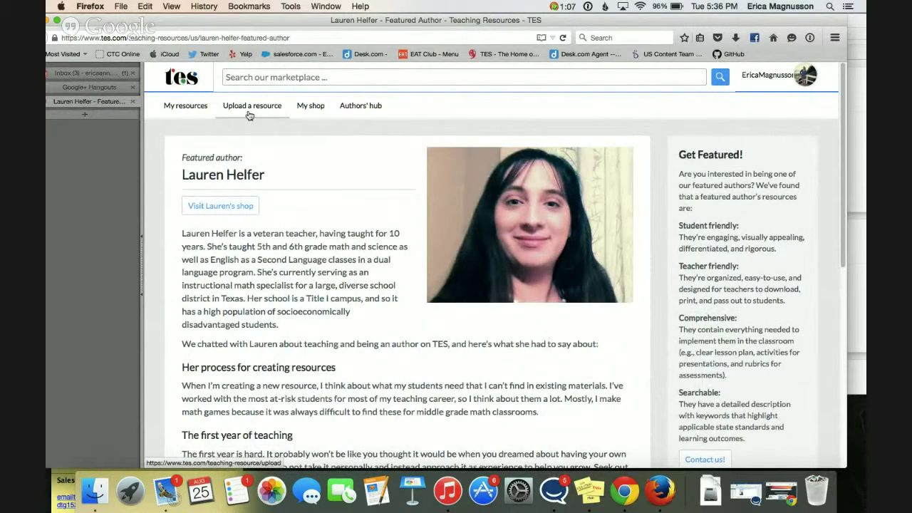
Open the Tools & tips section of the Authors' hub and look over its articles on cover pages and formatting
left_click(360, 107)
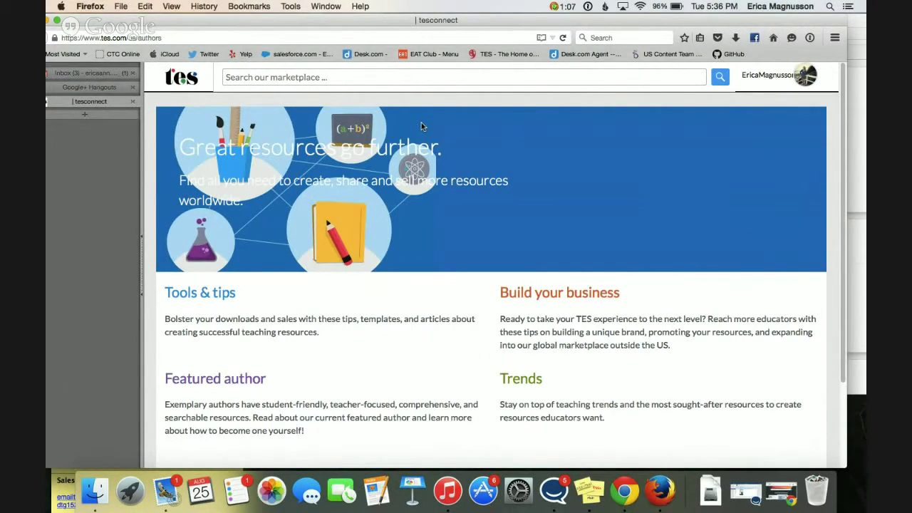
scroll(428, 289, "down", 1)
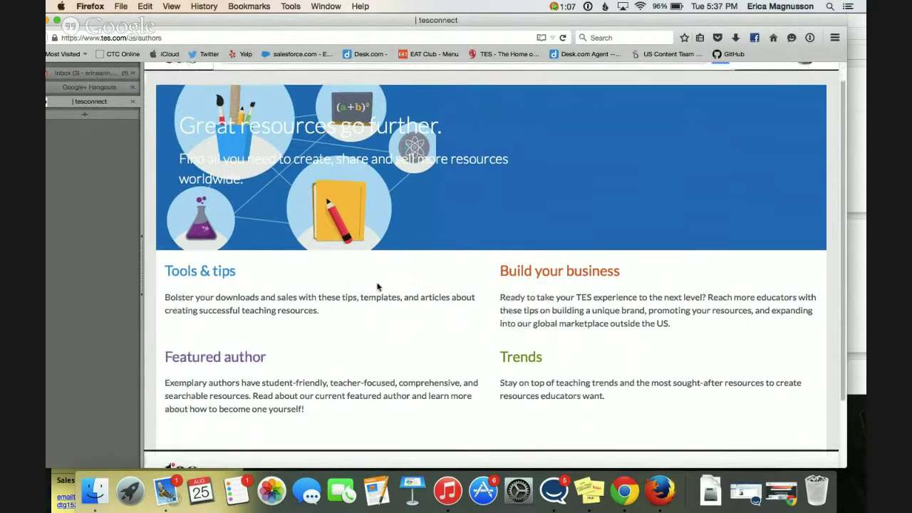
left_click(226, 279)
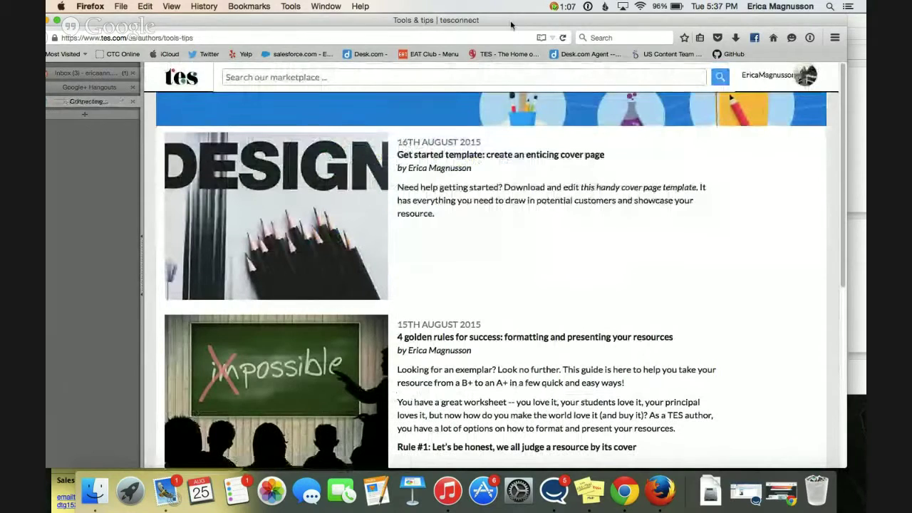
left_click_drag(511, 21, 501, 20)
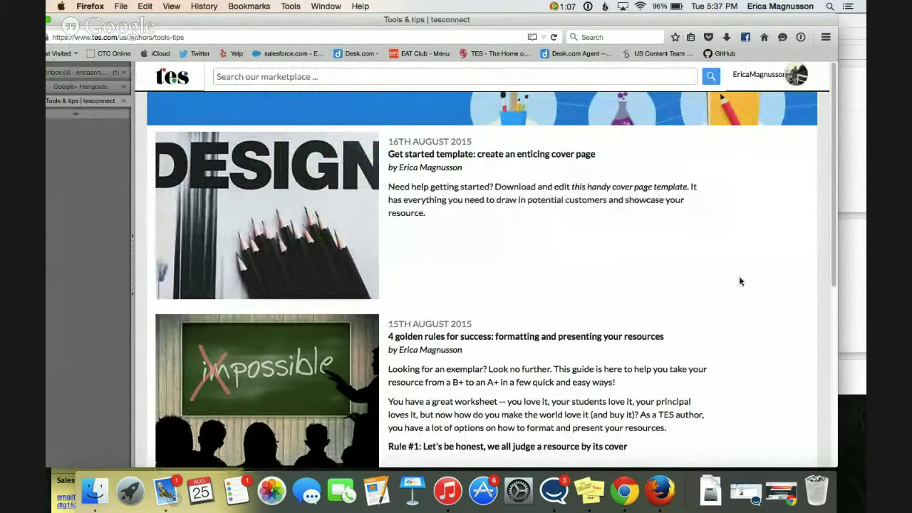
scroll(737, 280, "down", 5)
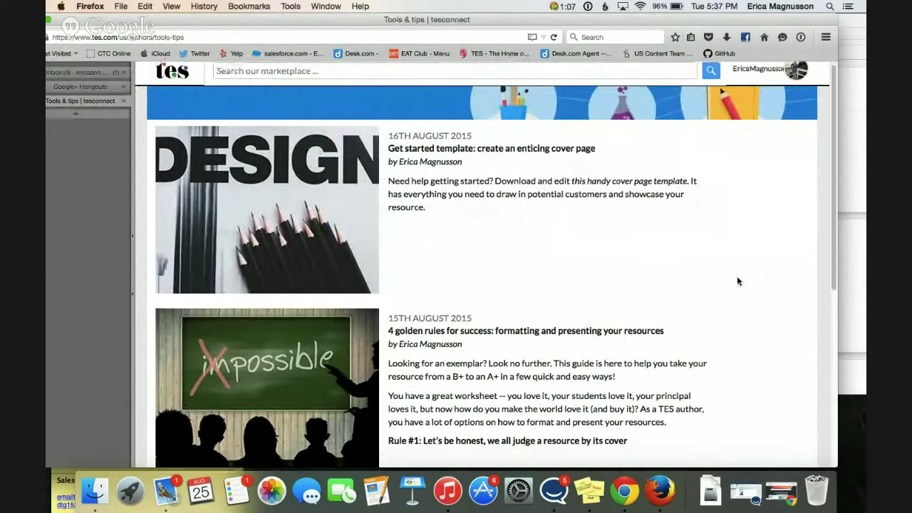
scroll(732, 278, "up", 5)
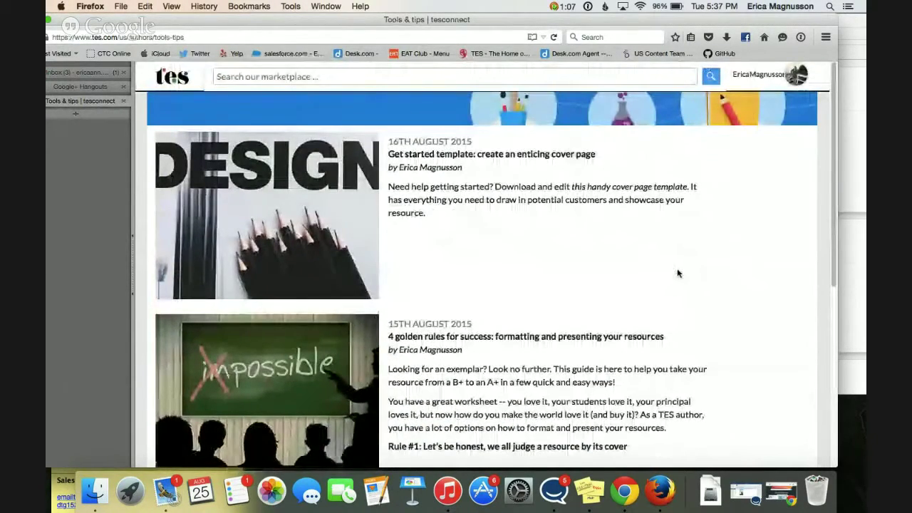
Go back to the Authors' hub and browse the Build your business articles on selling abroad, social media and branding
left_click_drag(82, 26, 108, 25)
left_click(58, 40)
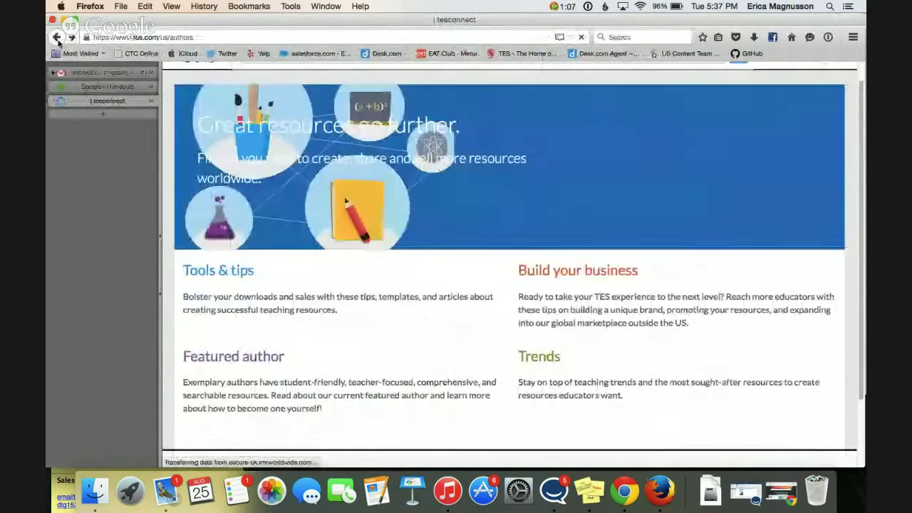
left_click(553, 277)
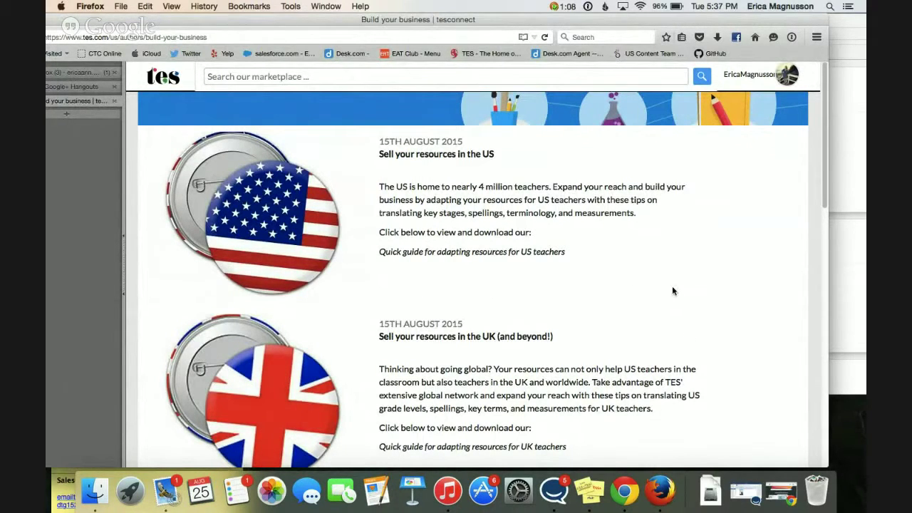
scroll(681, 285, "down", 2)
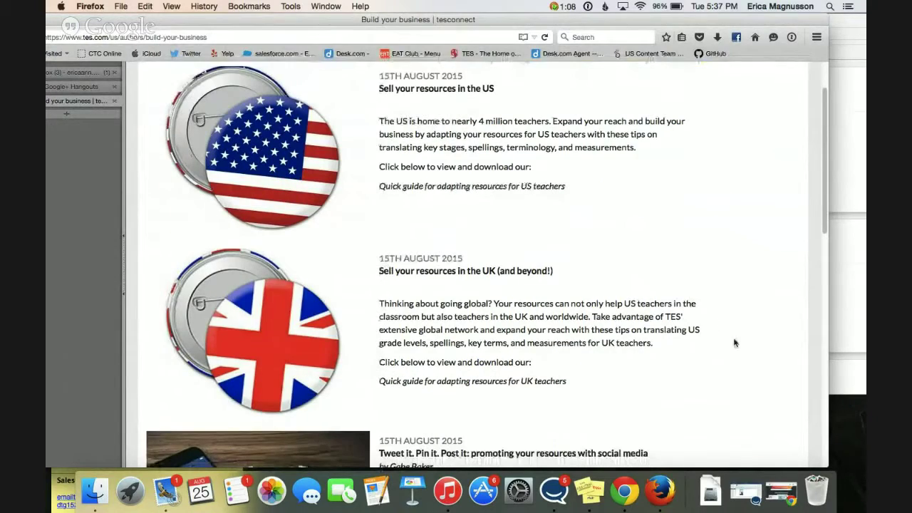
scroll(733, 341, "down", 6)
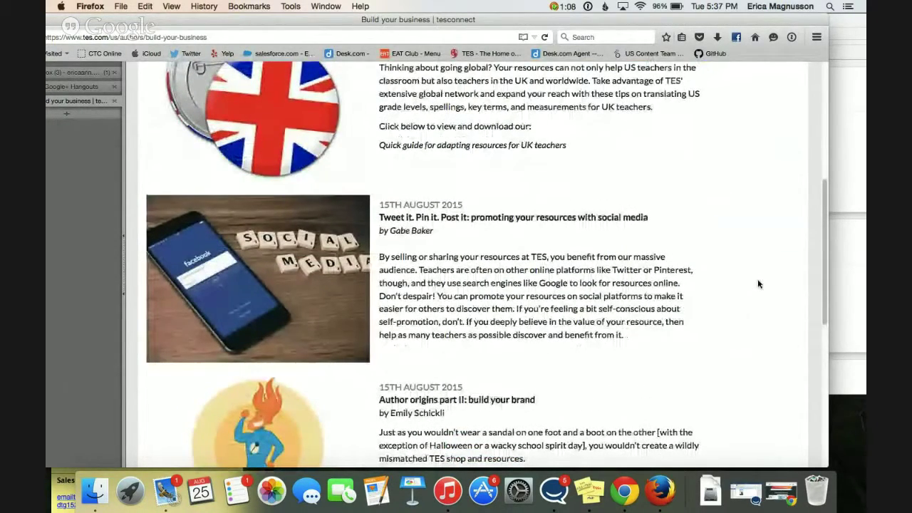
scroll(757, 280, "down", 3)
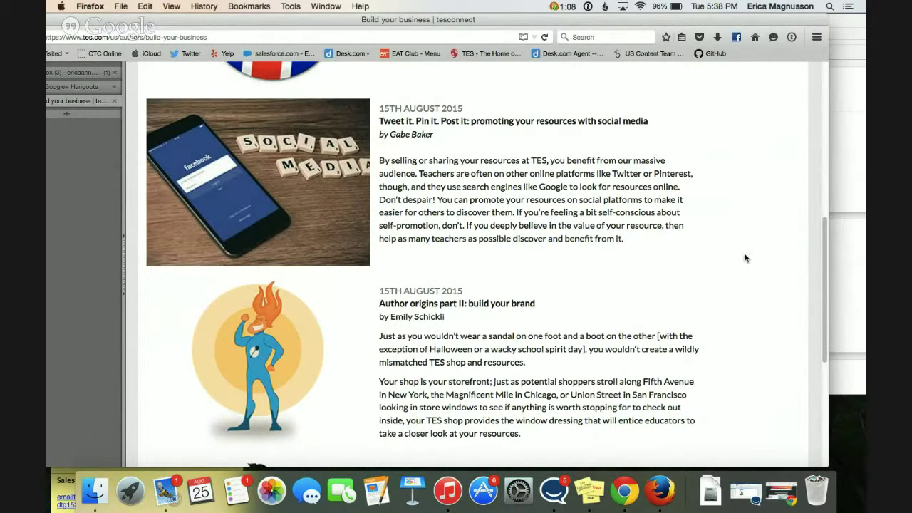
scroll(745, 258, "down", 5)
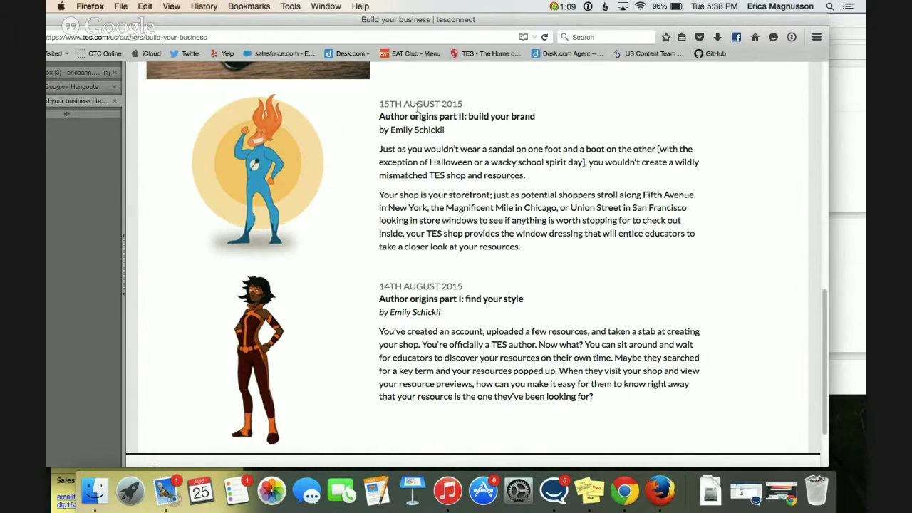
scroll(416, 107, "up", 10)
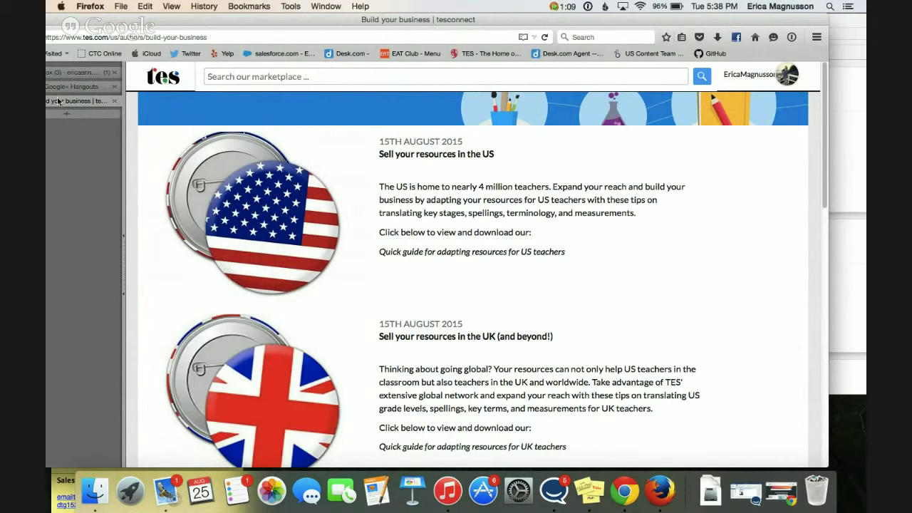
Return to the TES home page and examine the Become an author section with its upload and FAQ links
left_click(170, 83)
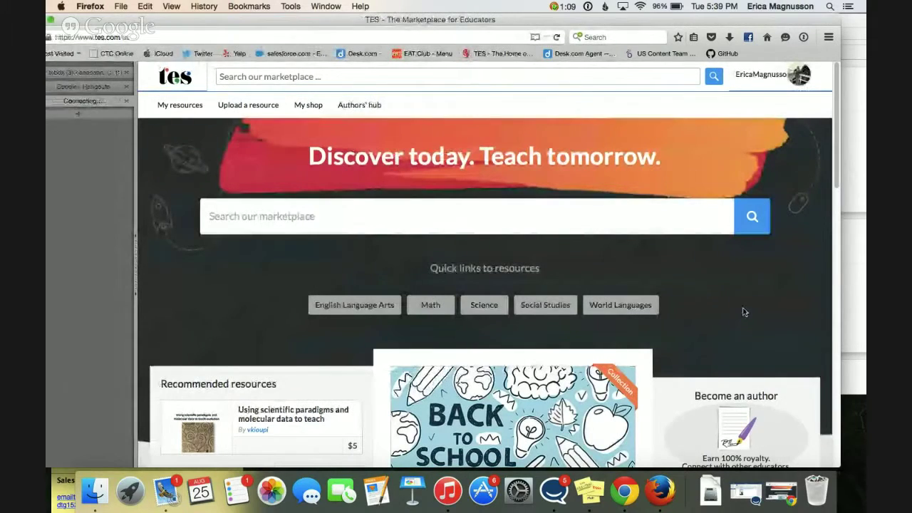
scroll(743, 311, "down", 4)
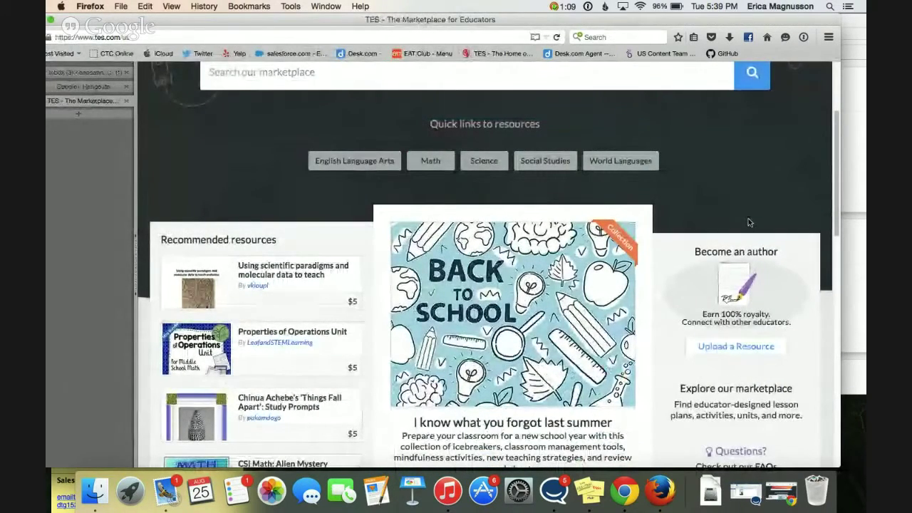
scroll(748, 222, "up", 4)
scroll(779, 322, "down", 4)
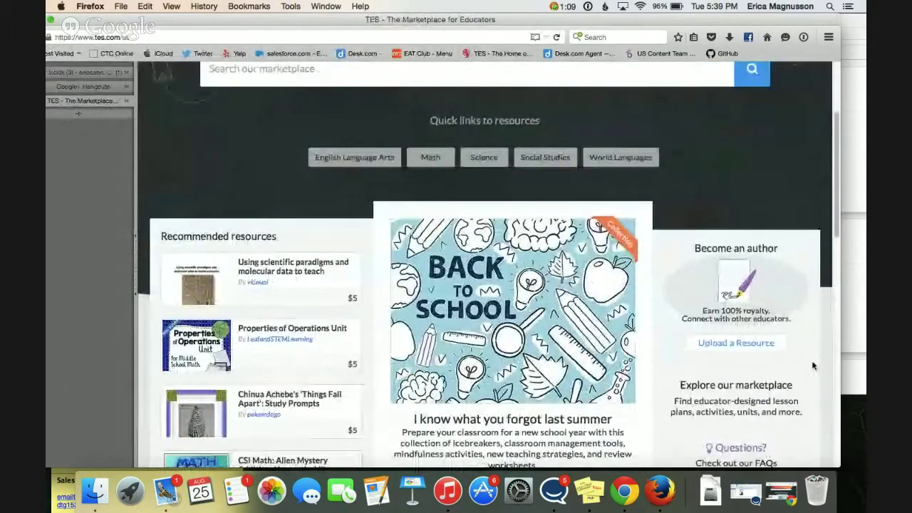
scroll(813, 365, "down", 2)
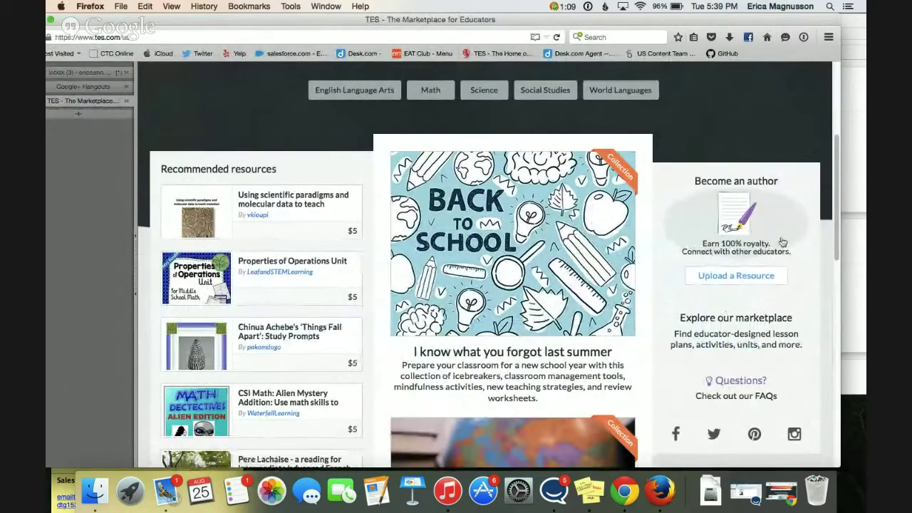
scroll(753, 142, "up", 3)
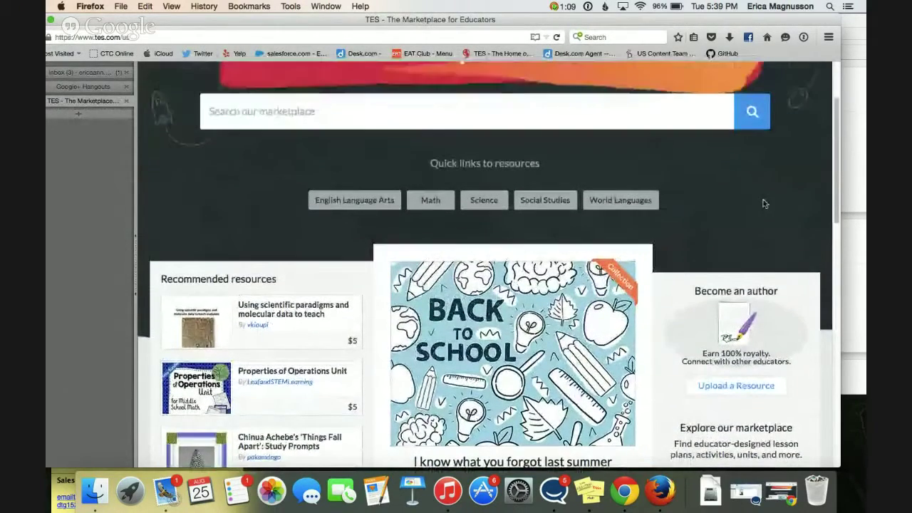
scroll(763, 203, "down", 5)
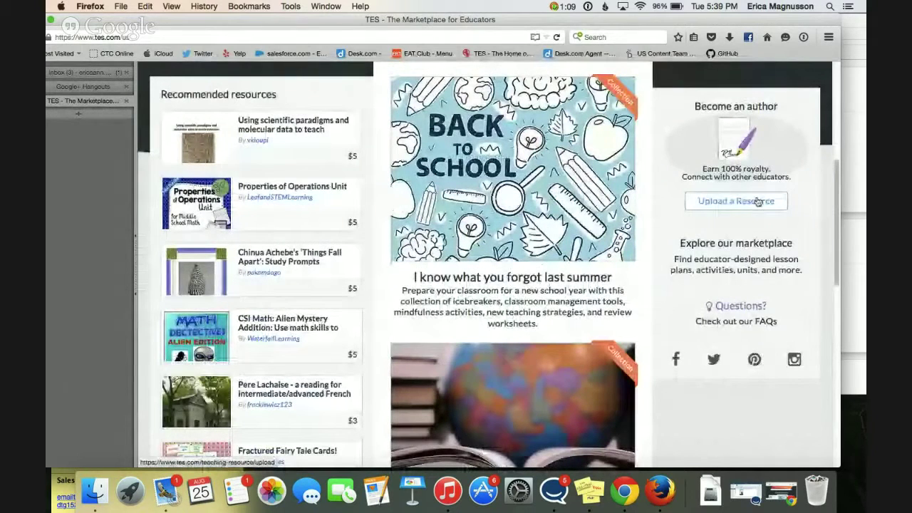
Start a new resource upload, acknowledge the authorship and attribution reminder, and review the Add Files & Describe form
left_click(753, 147)
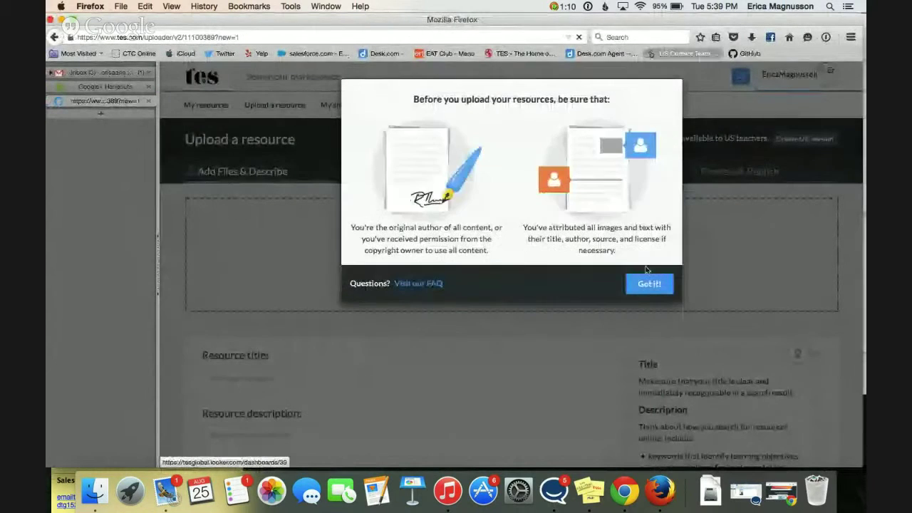
left_click(649, 285)
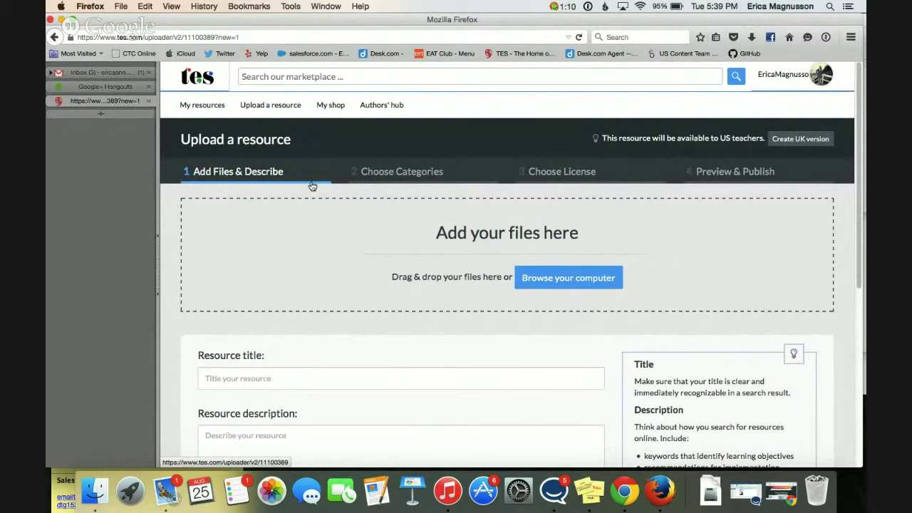
scroll(384, 249, "down", 2)
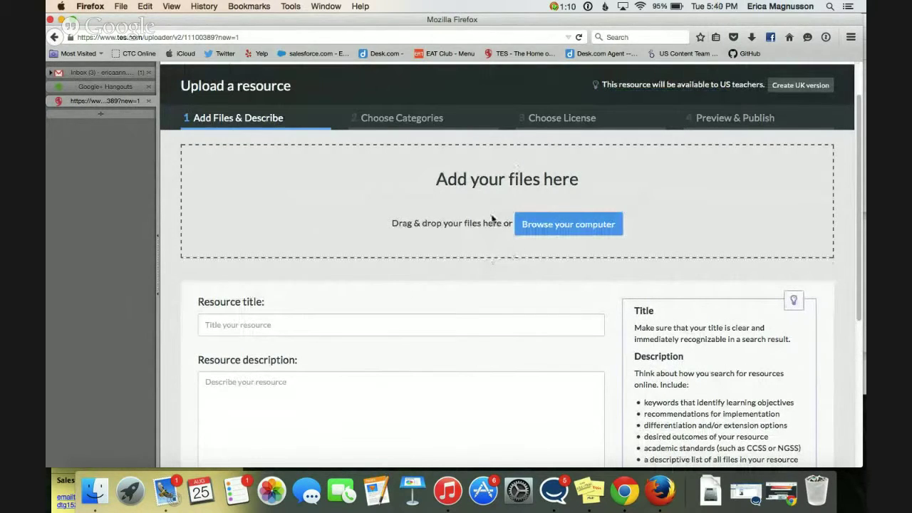
scroll(451, 309, "down", 3)
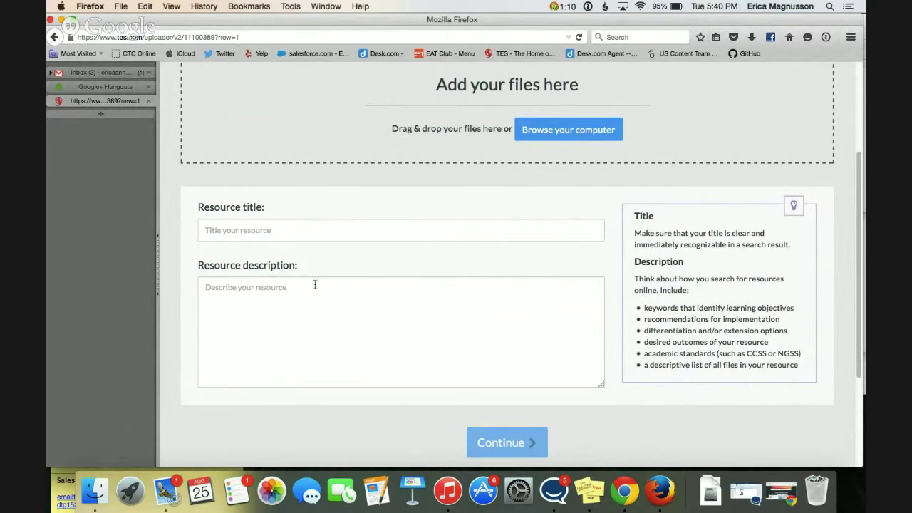
scroll(420, 197, "up", 3)
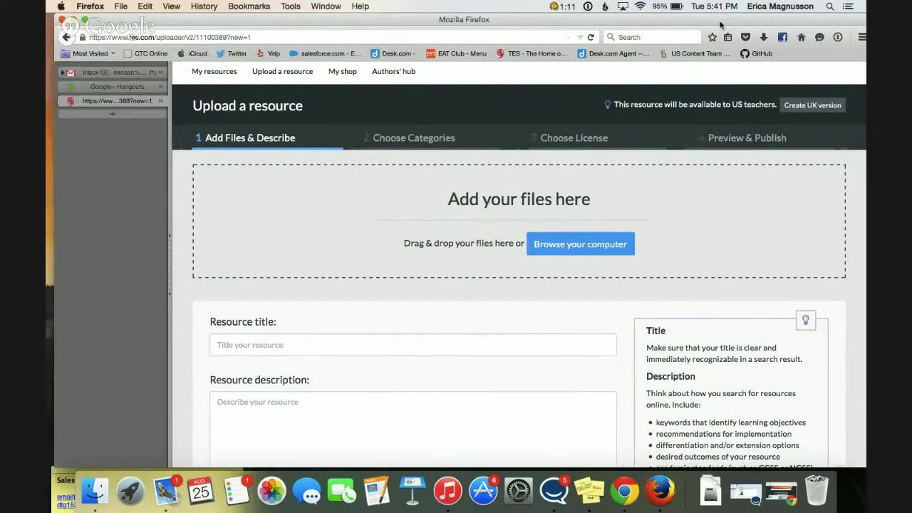
Reposition the browser window so the whole page width is visible and open the account's own shop page
left_click_drag(721, 25, 691, 21)
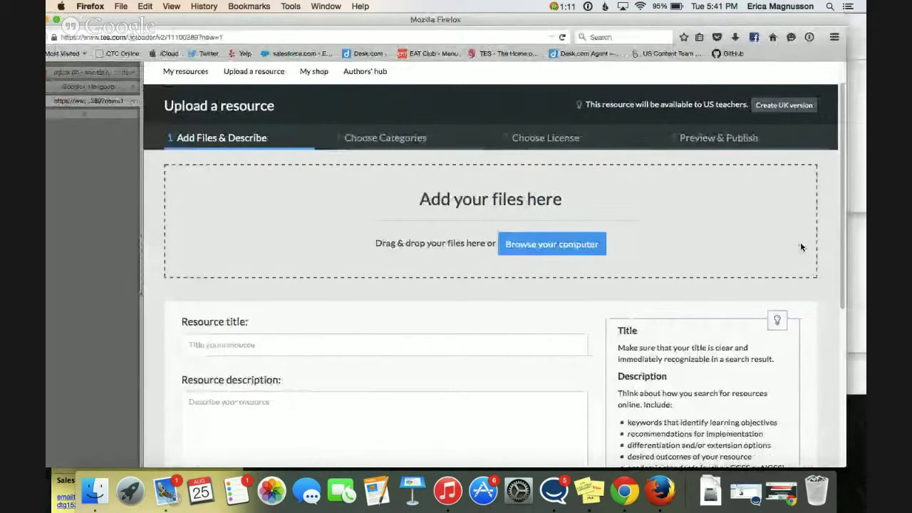
scroll(324, 107, "up", 1)
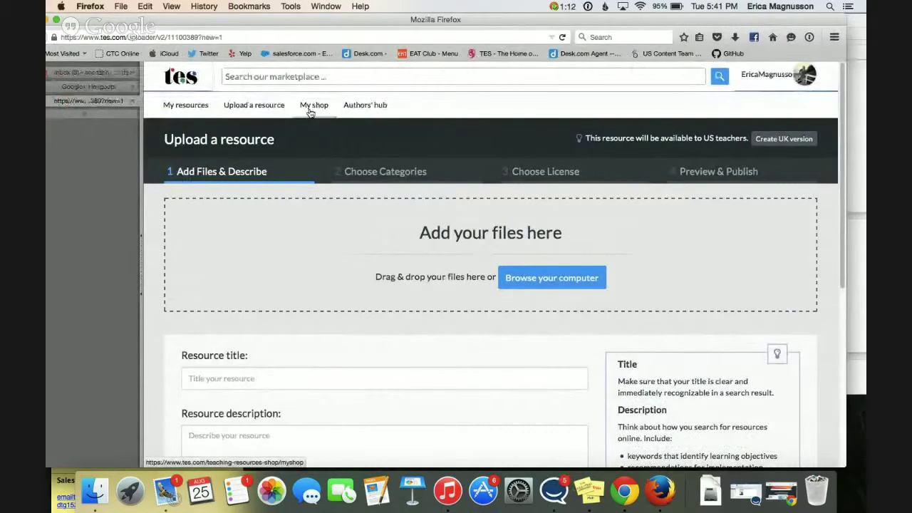
left_click(310, 112)
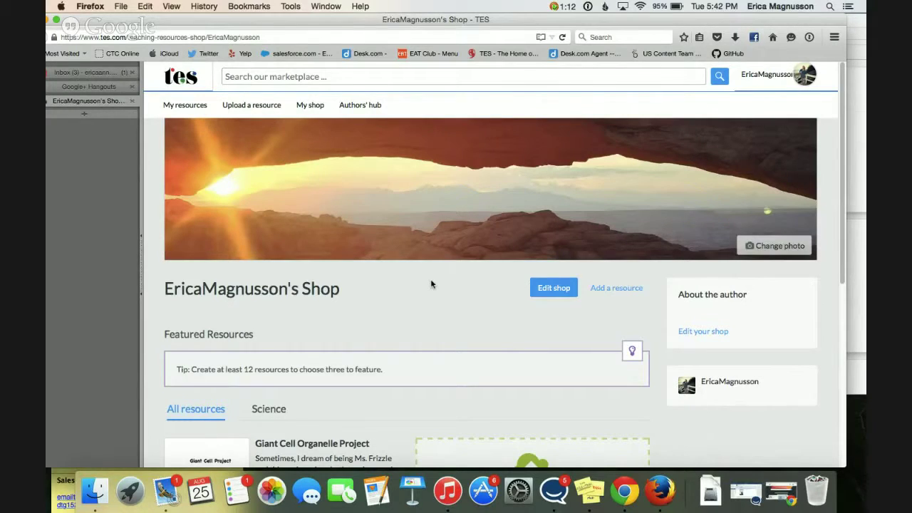
Examine the author shop page, including its banner, featured resources, resource listings, new-resource area and author details
scroll(430, 284, "down", 4)
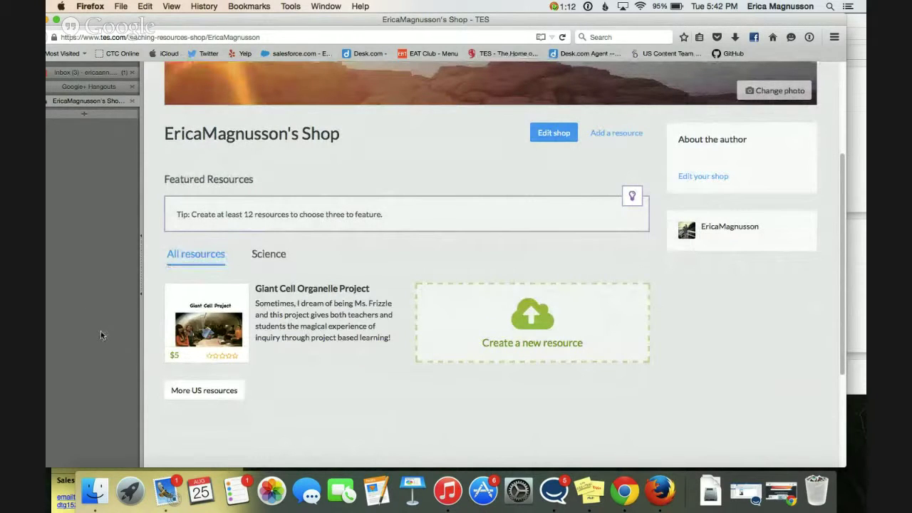
scroll(406, 294, "down", 4)
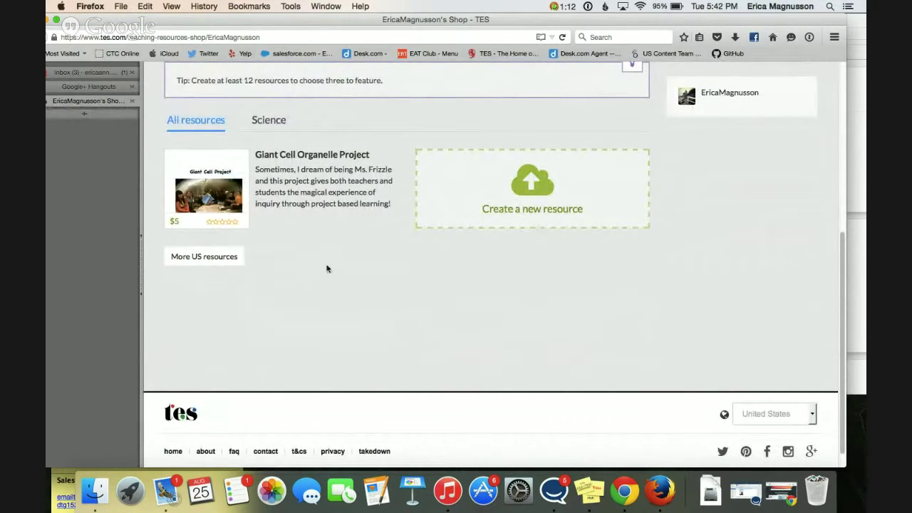
scroll(345, 266, "up", 1)
scroll(610, 224, "up", 5)
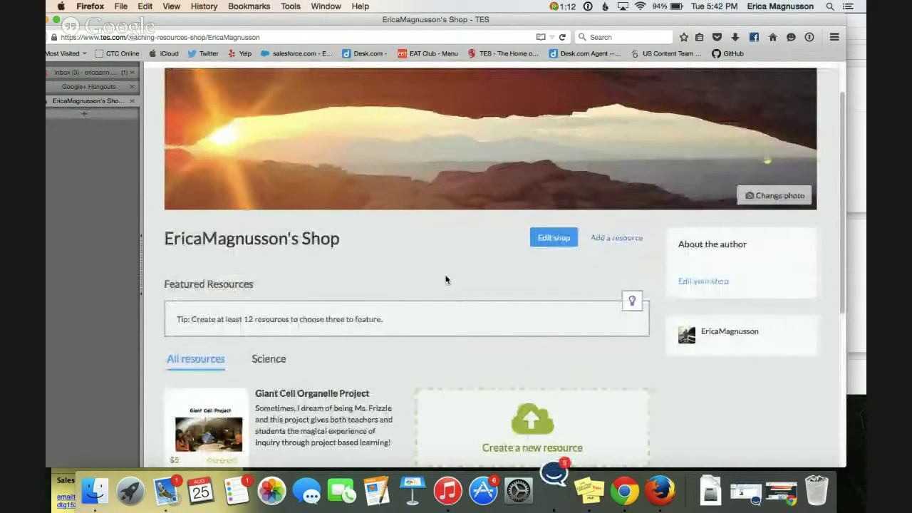
scroll(446, 278, "up", 1)
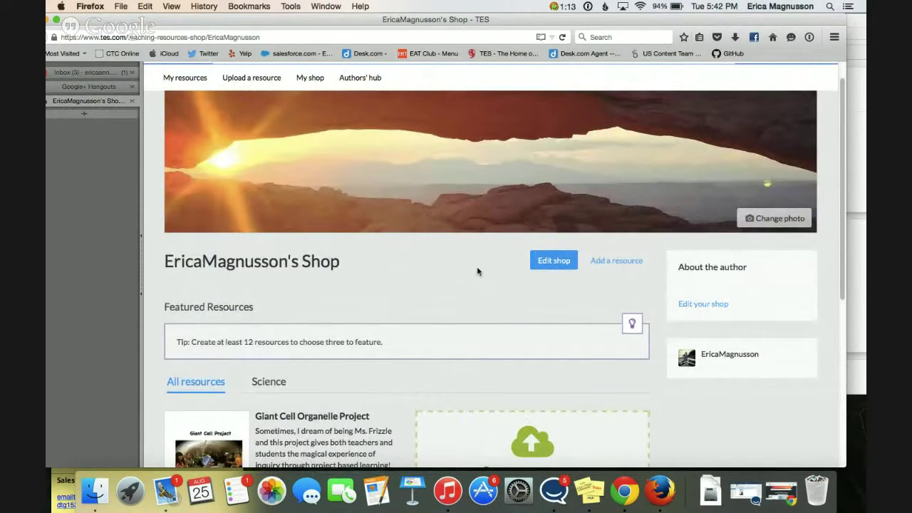
scroll(476, 274, "up", 1)
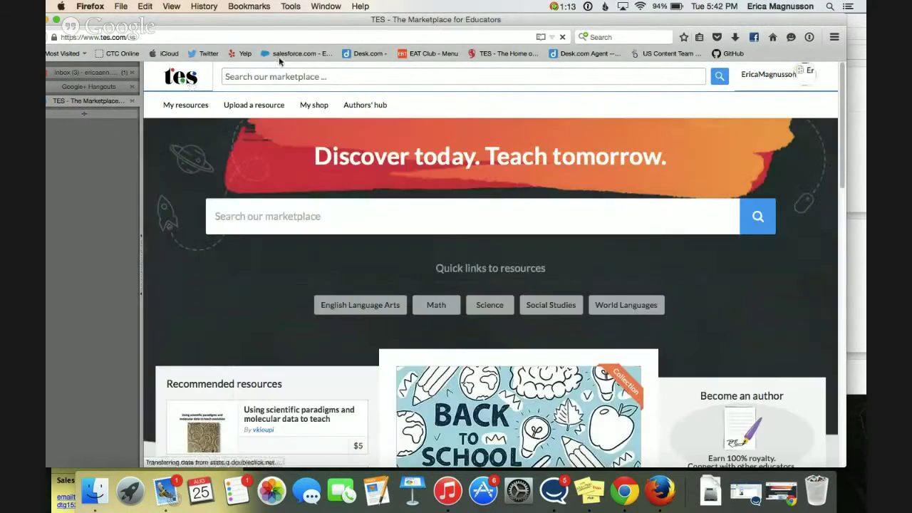
Switch to the open Google+ Hangouts video call
left_click(117, 86)
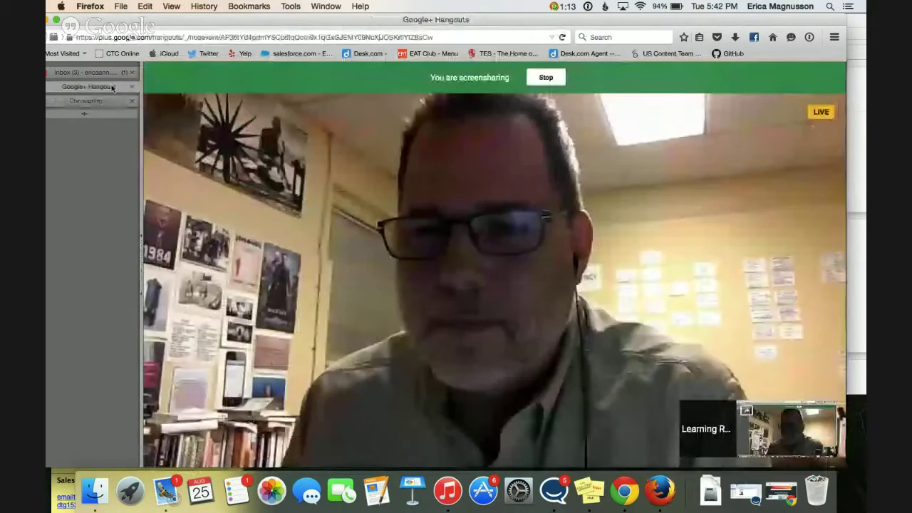